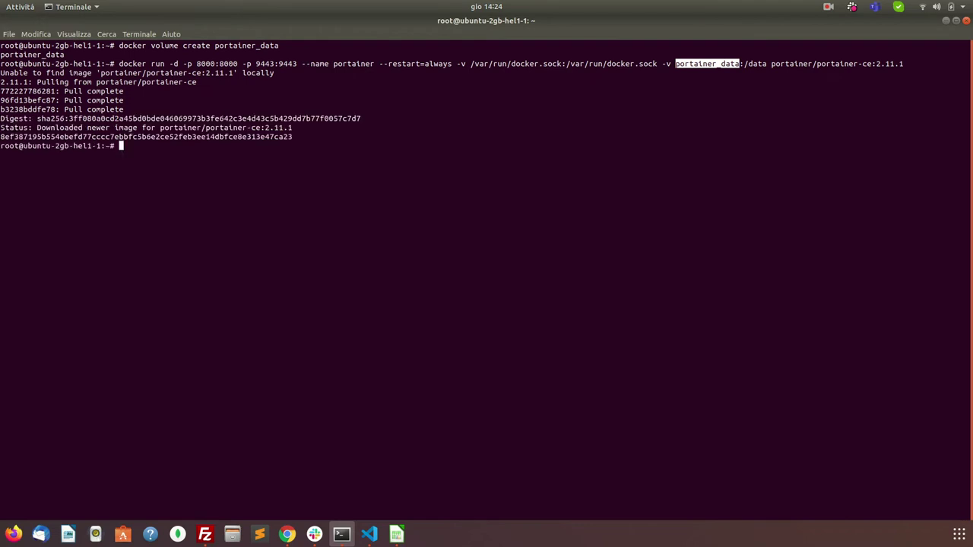
List the running Docker containers in the terminal, and view the server's IP address in the Hetzner Cloud Console in Chrome
text(docker ps)
key(Return)
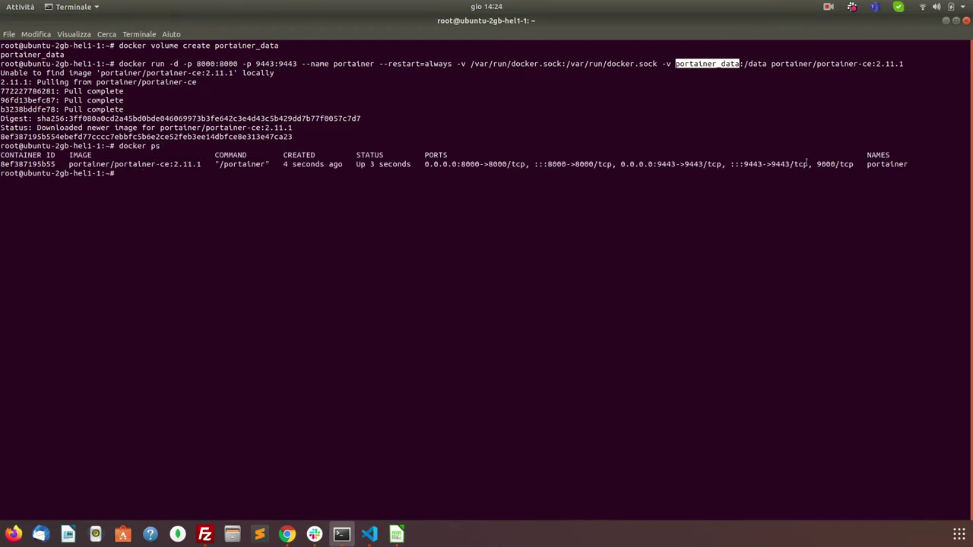
click(286, 535)
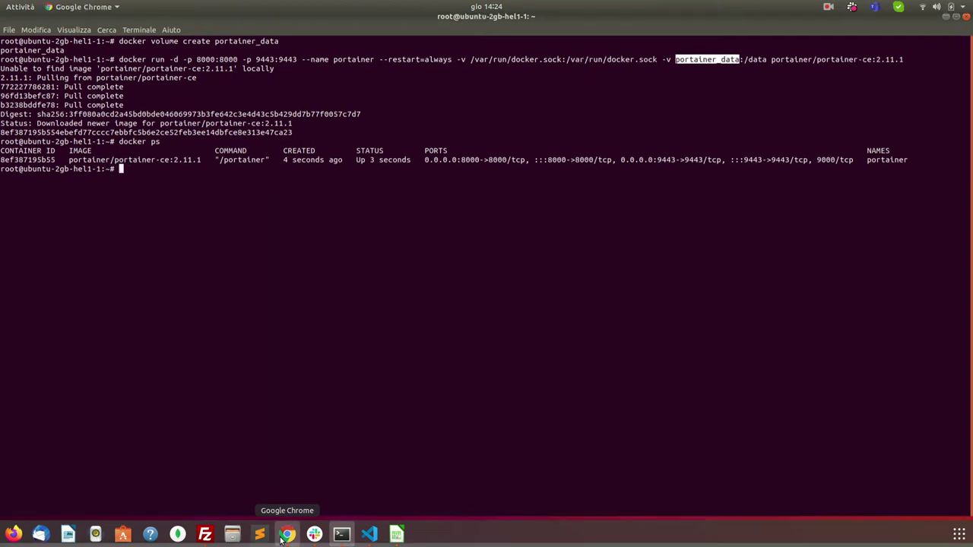
click(96, 23)
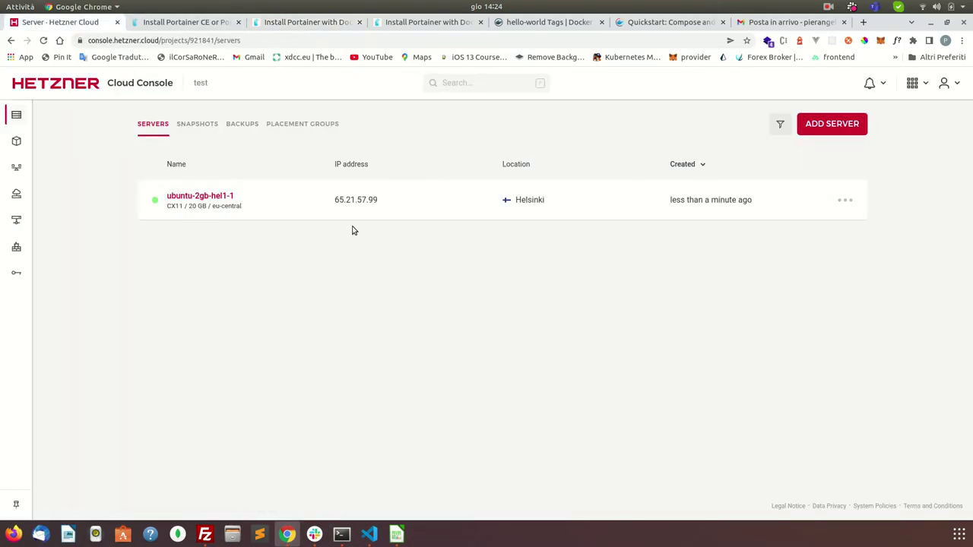
click(862, 22)
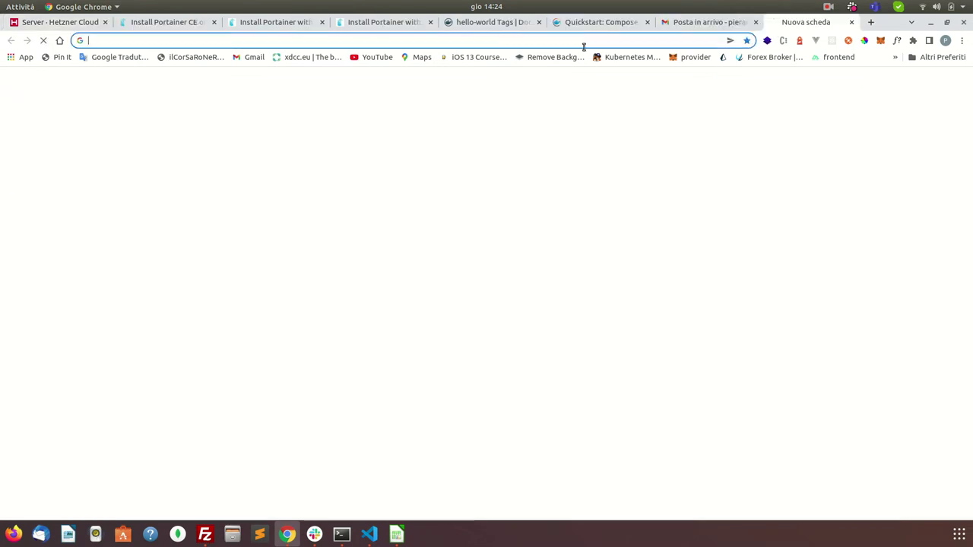
text(65.21.57.99)
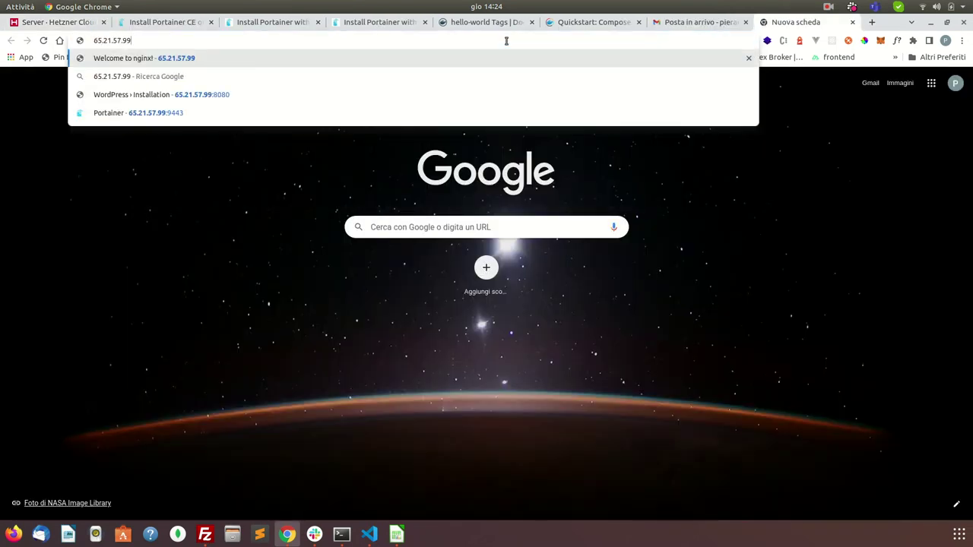
key(Down)
key(Down)
key(Down)
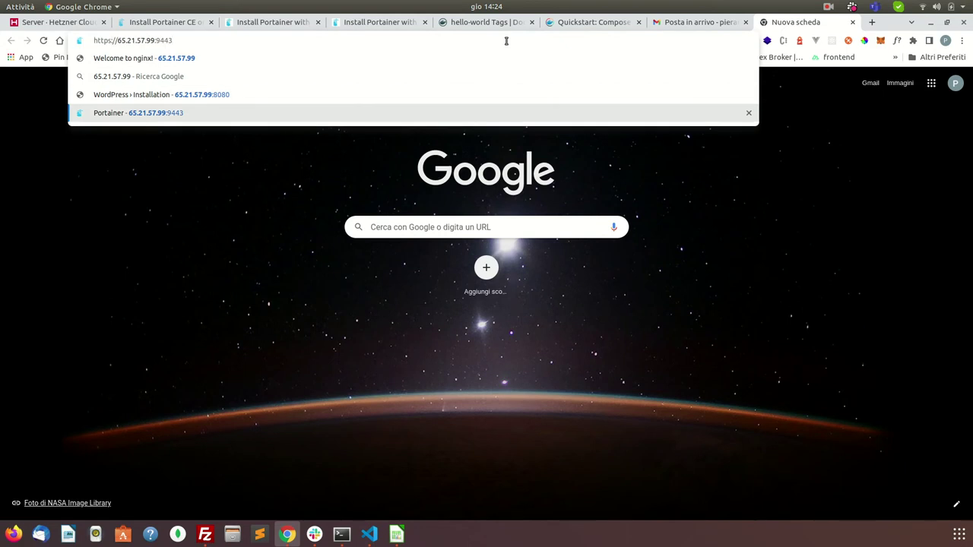
key(Return)
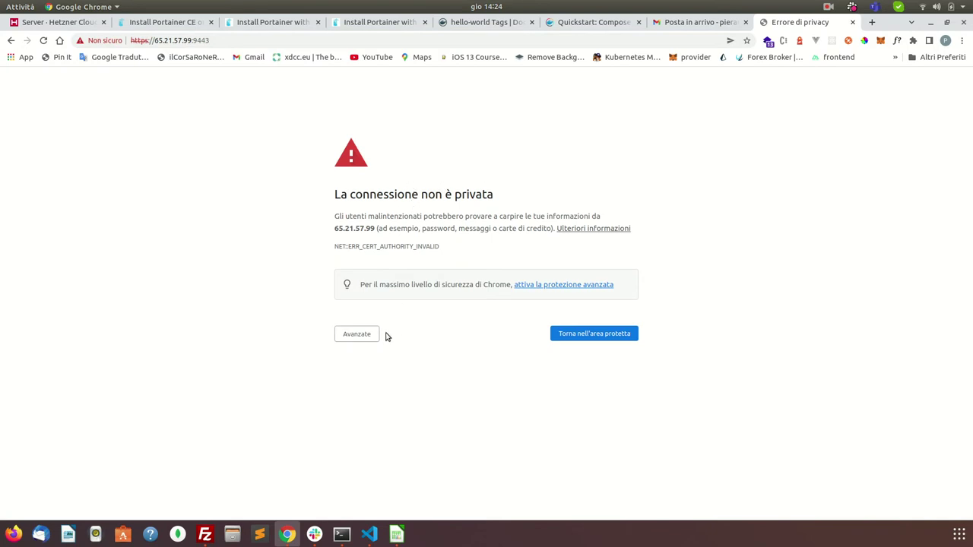
click(362, 335)
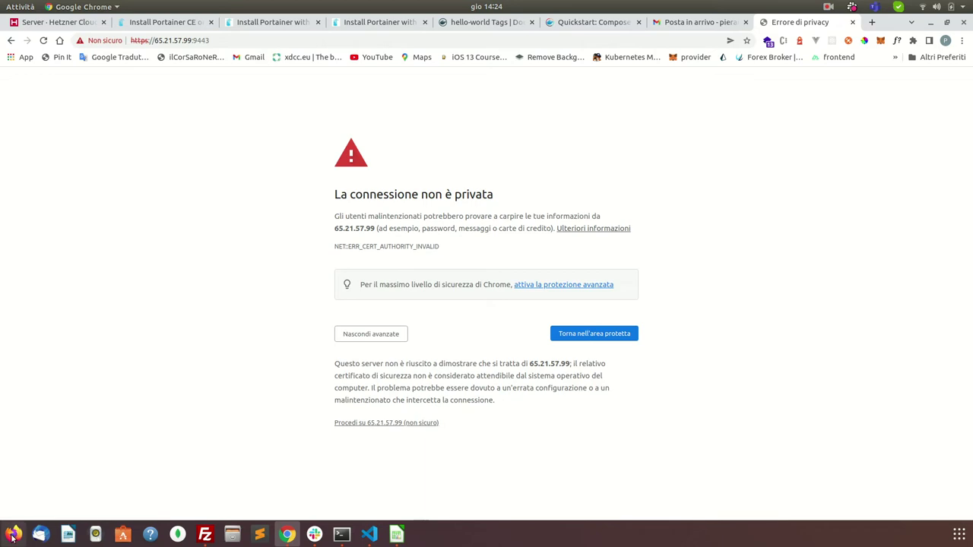
click(384, 424)
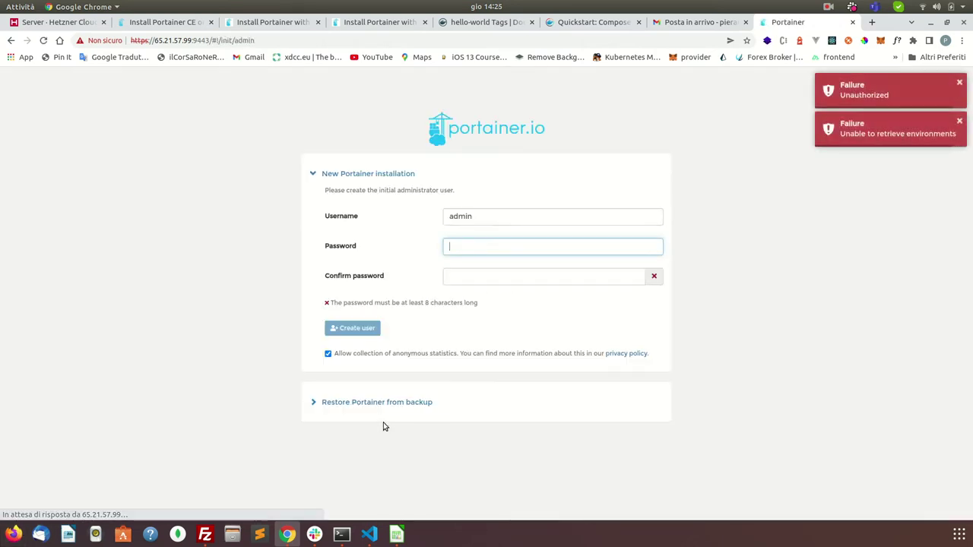
Dismiss the failure notices, enter and confirm the password for the initial admin account, and create the user
click(959, 121)
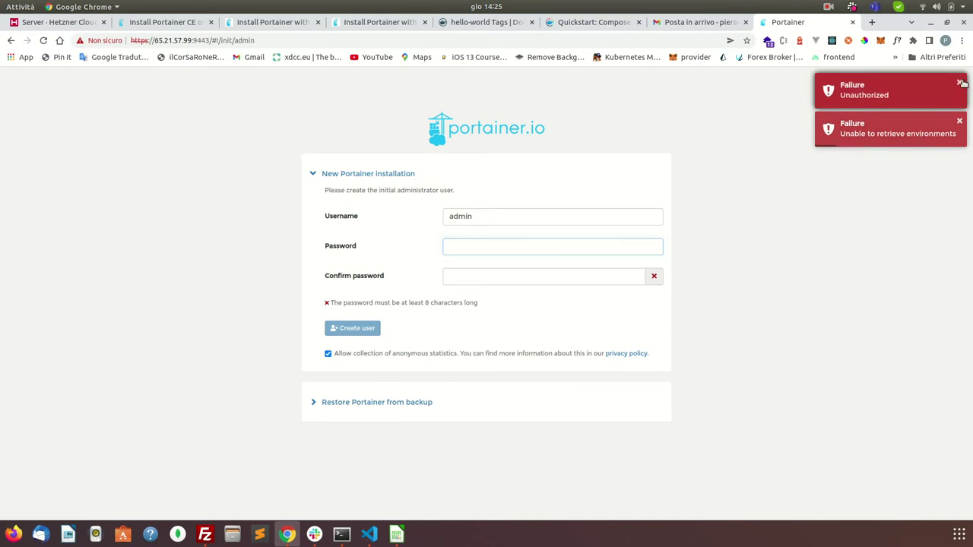
click(959, 85)
click(497, 246)
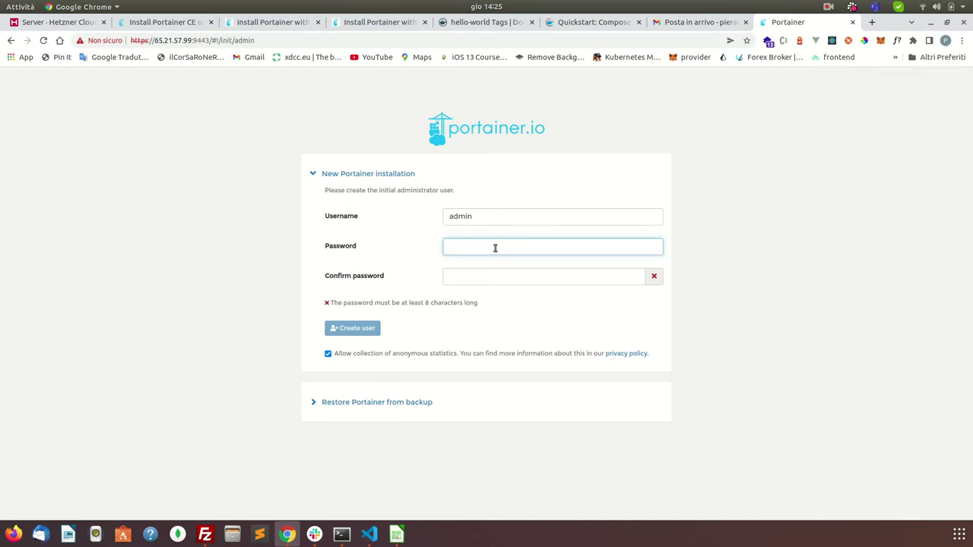
text(********)
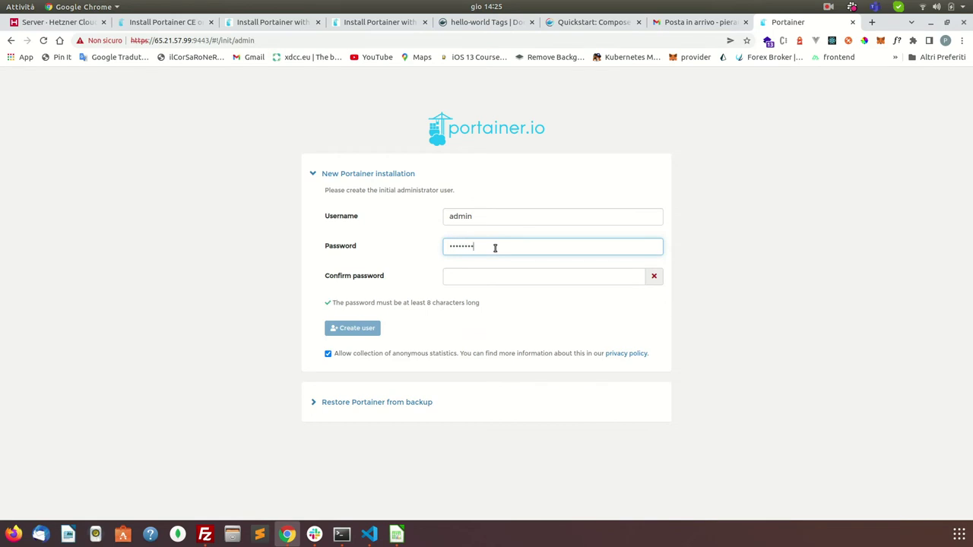
key(Tab)
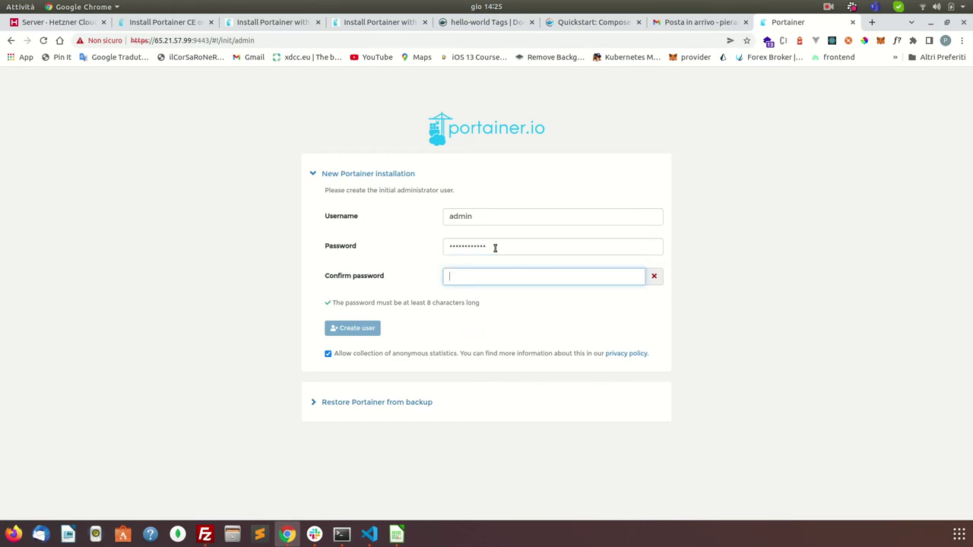
key(shift+Tab)
text(********)
key(Tab)
text(*********)
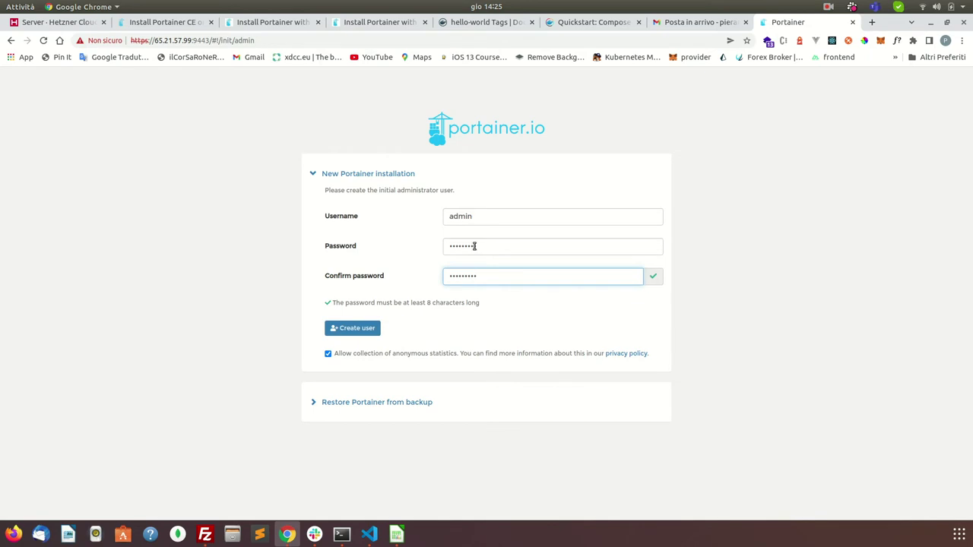
click(356, 329)
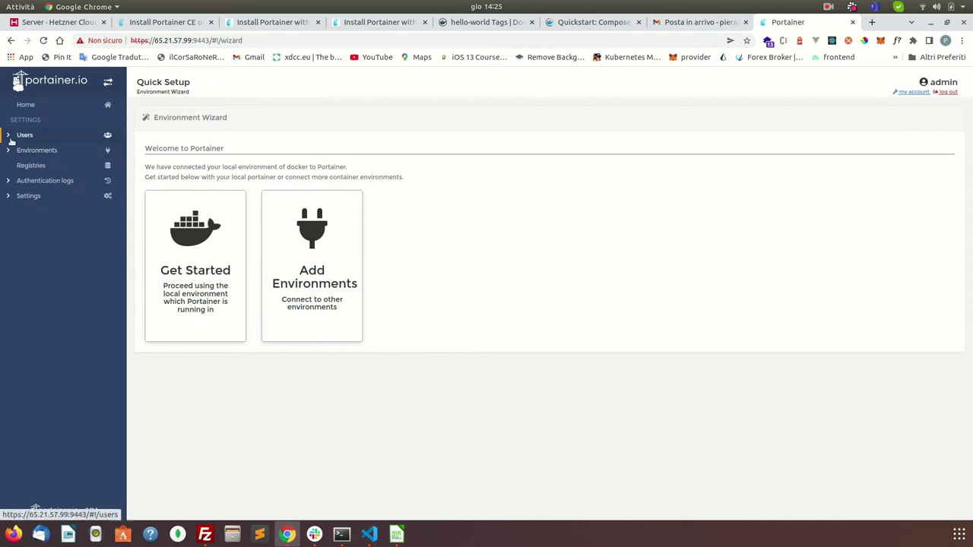
Open the local environment from the Portainer home page and view its image and container lists
click(25, 104)
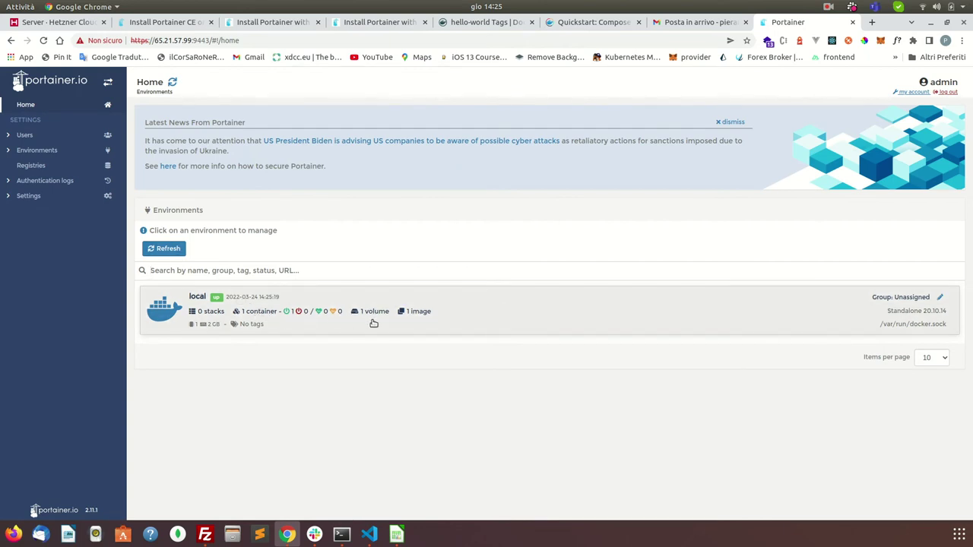
click(211, 317)
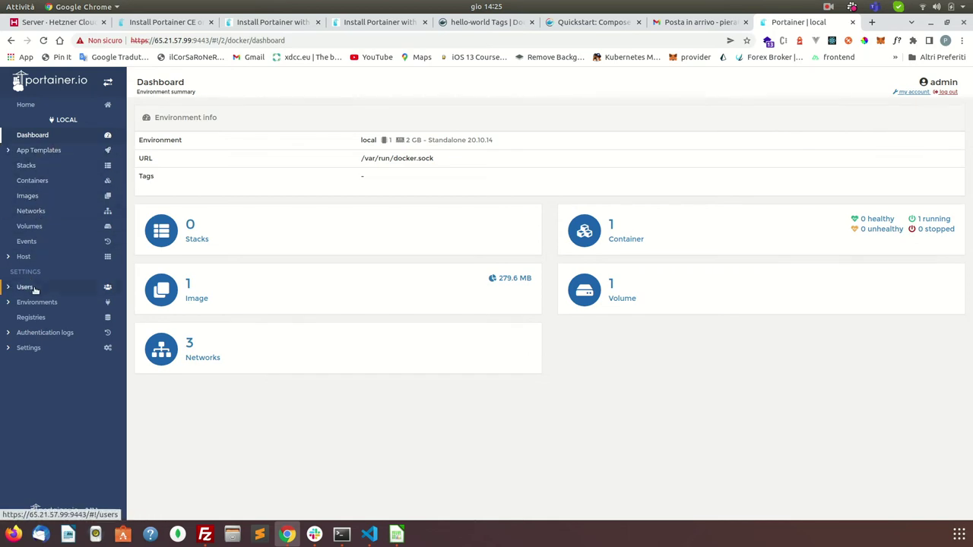
click(28, 196)
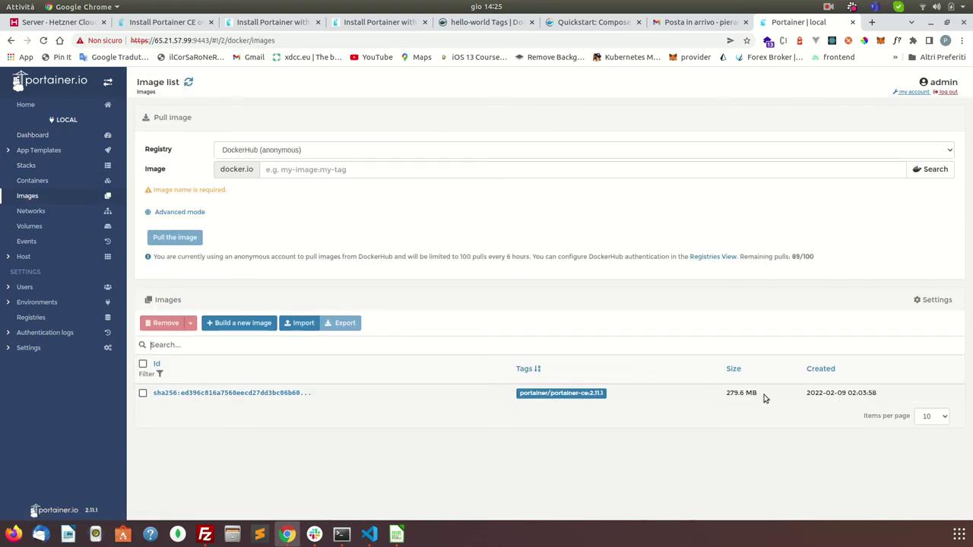
click(24, 186)
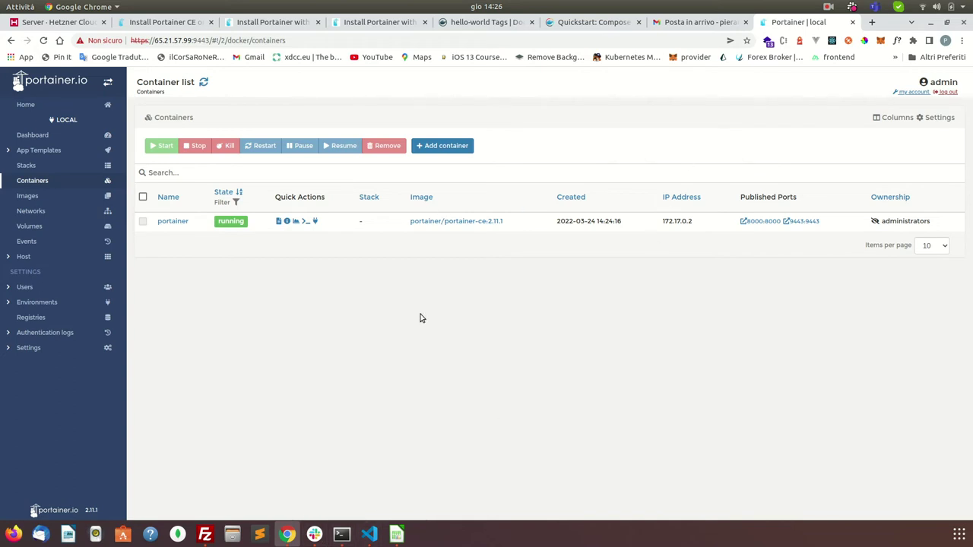
Switch to the terminal, clear it, and run a detached mysql container named test-mysql with the MySQL root password set
click(341, 533)
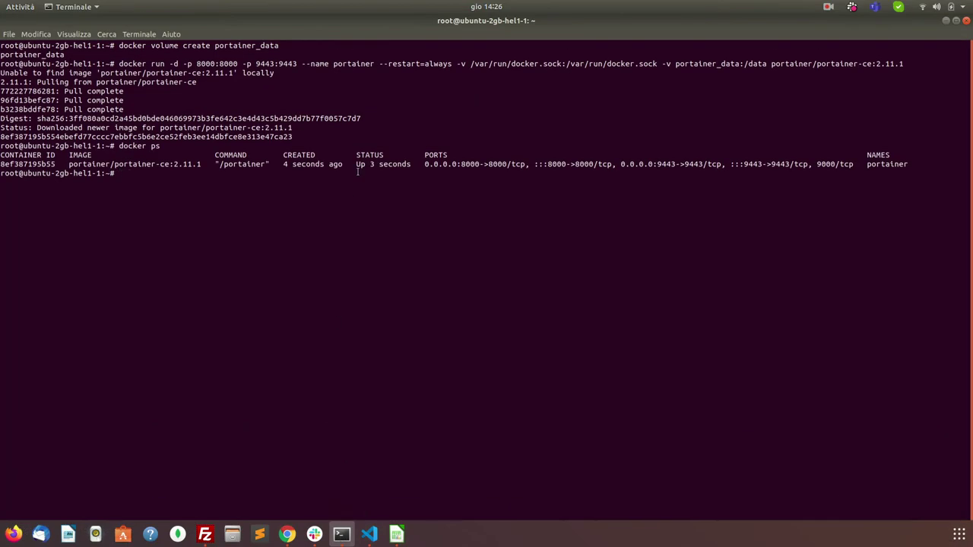
text(clear)
key(Return)
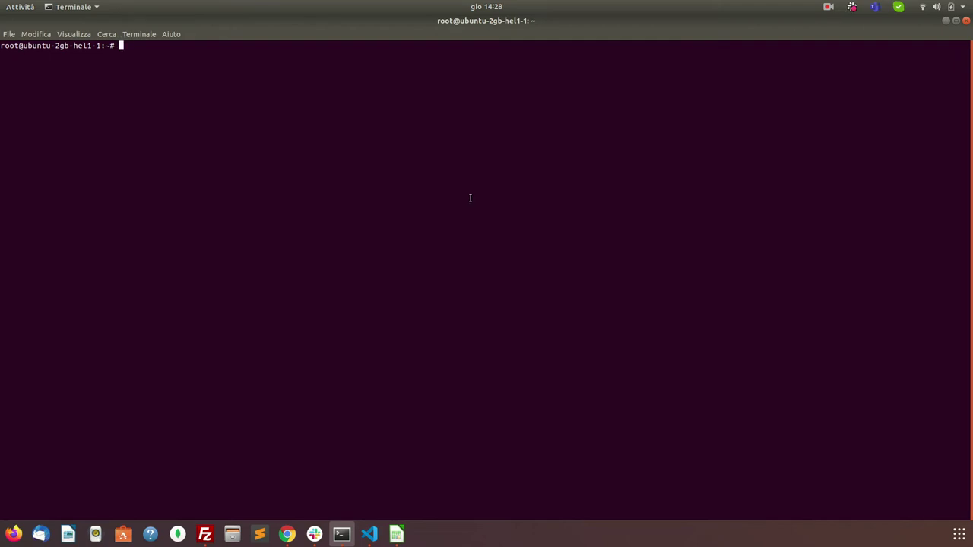
key(ctrl+shift+v)
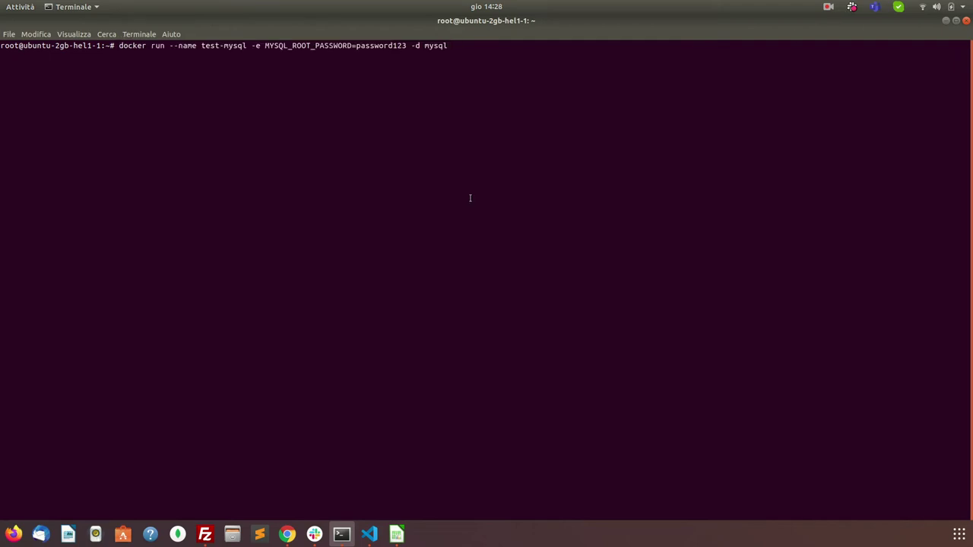
key(Return)
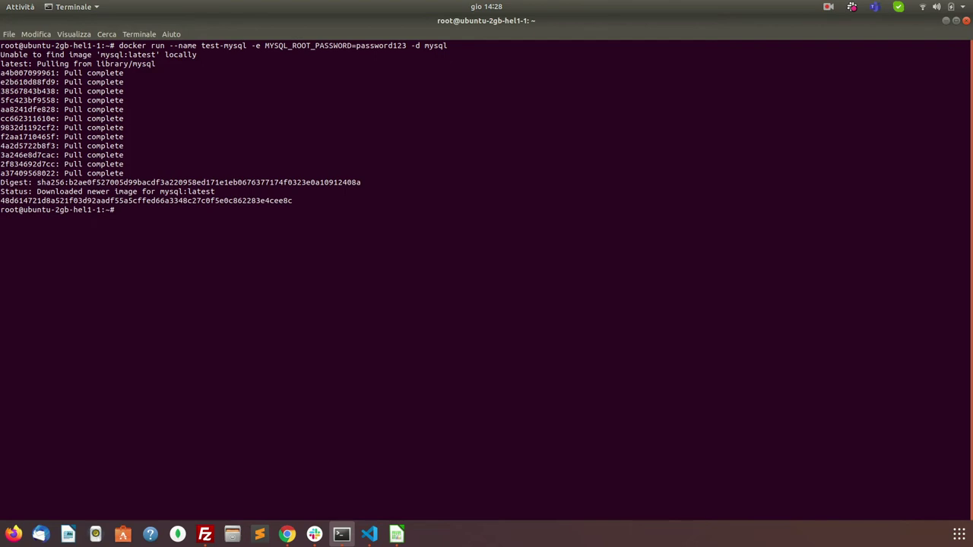
Run docker ps to check the test-mysql container's ports, and look at the container list in Portainer in Chrome
text(diocker ps)
key(Return)
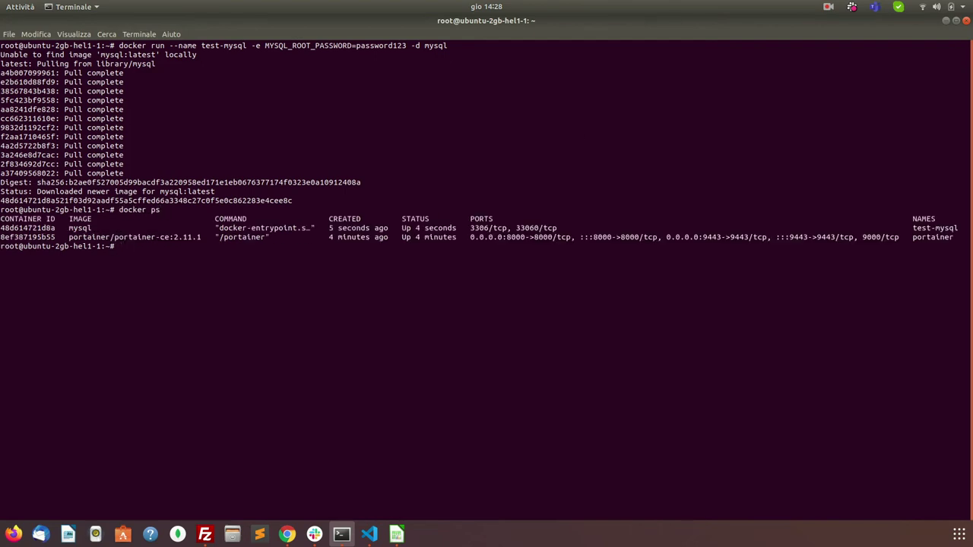
double_click(508, 228)
click(286, 534)
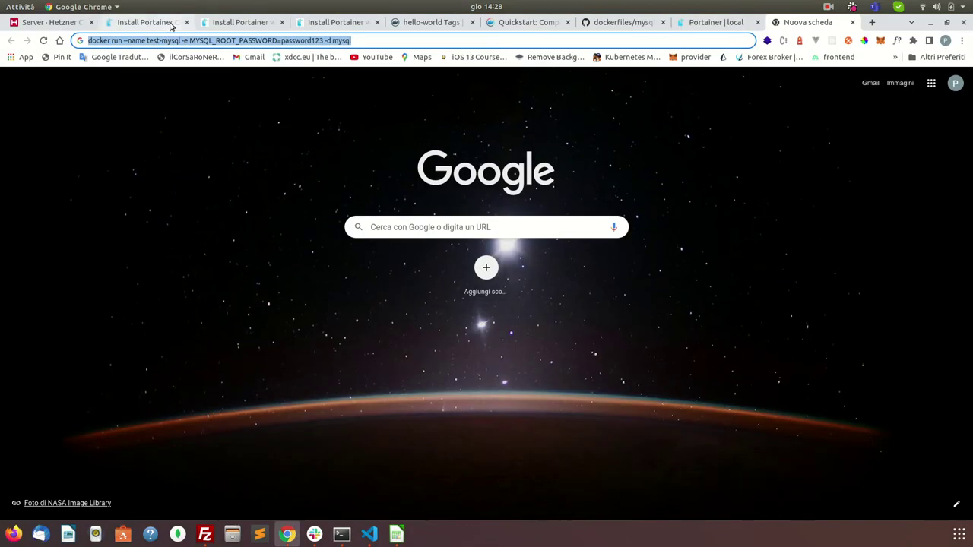
click(737, 25)
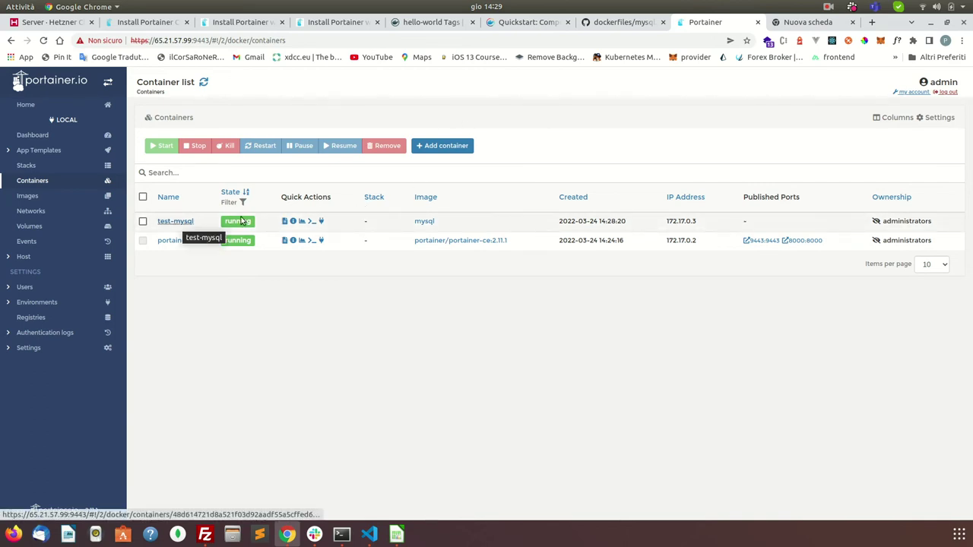
Stop the test-mysql container from the container list and start it again
click(144, 222)
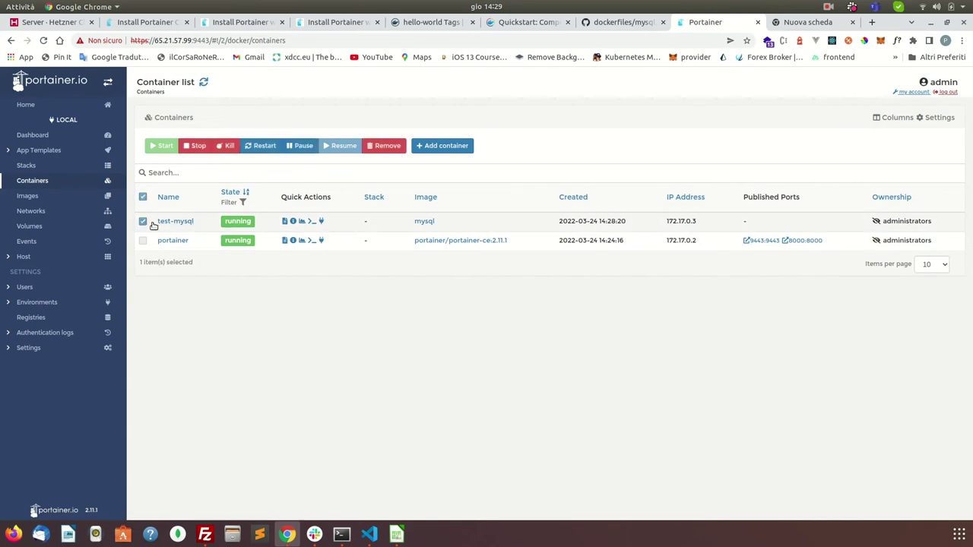
click(196, 147)
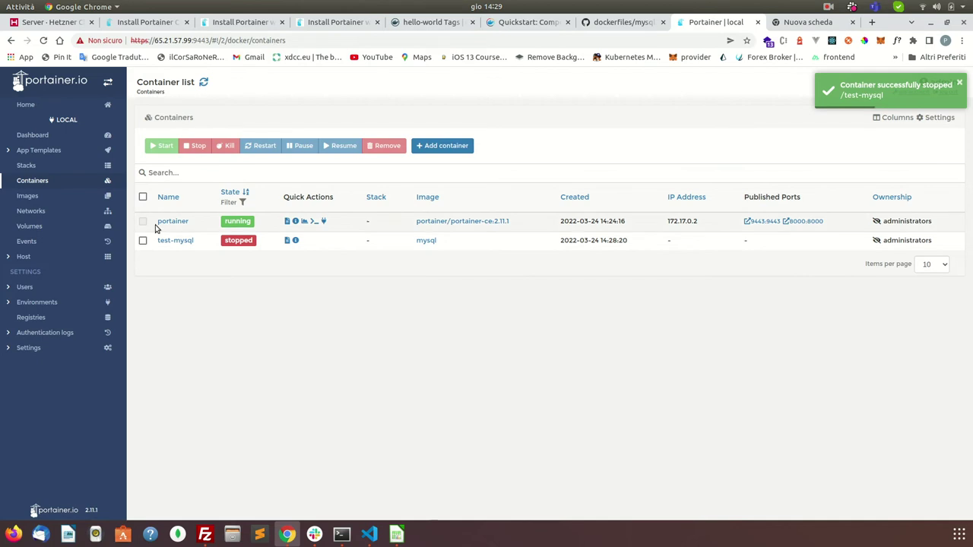
click(143, 241)
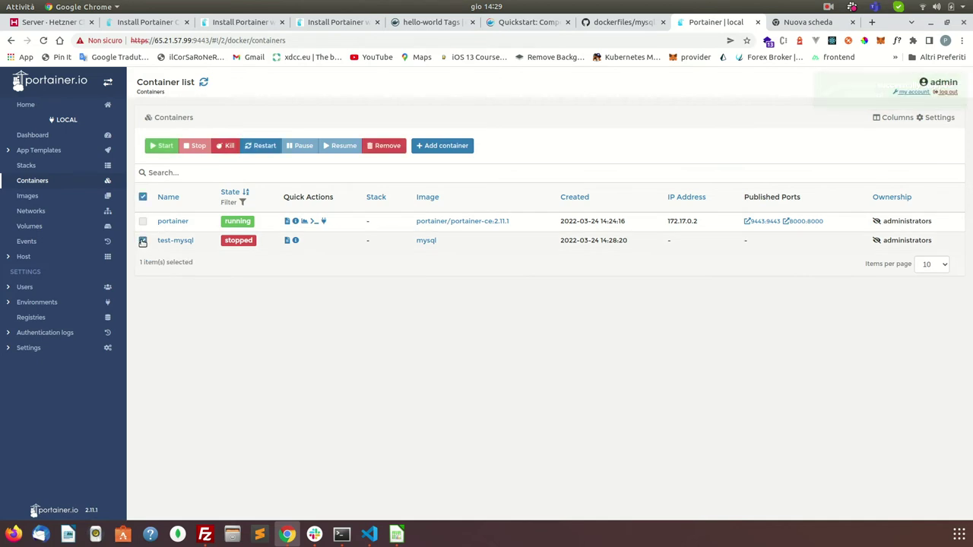
click(162, 146)
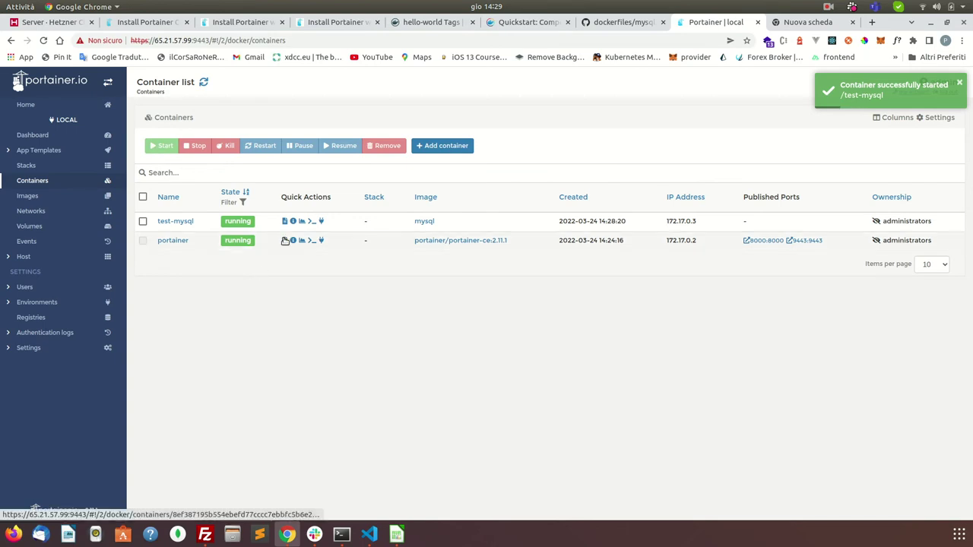
Review the portainer container's logs and open its inspect details from the container list
click(284, 240)
scroll(283, 304, down, 2)
scroll(285, 346, down, 1)
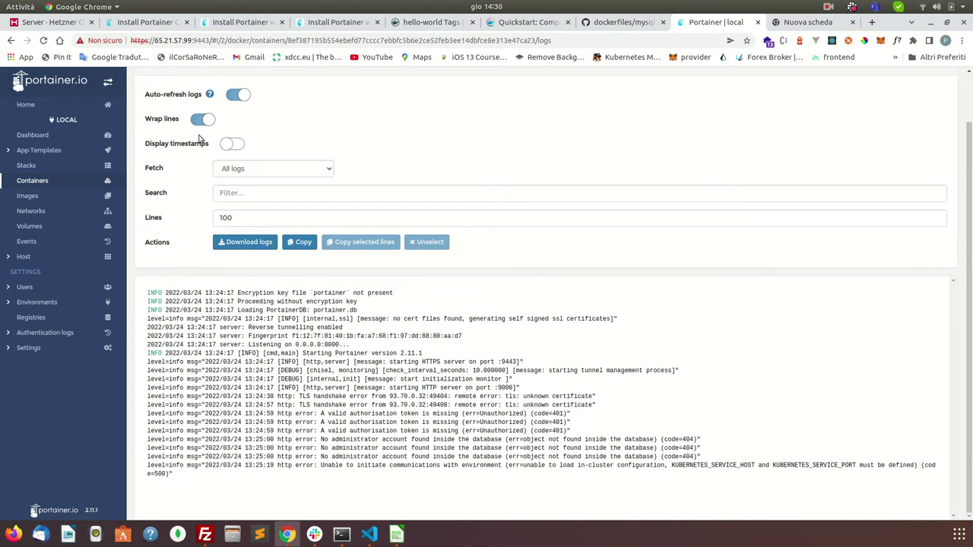
scroll(183, 131, up, 2)
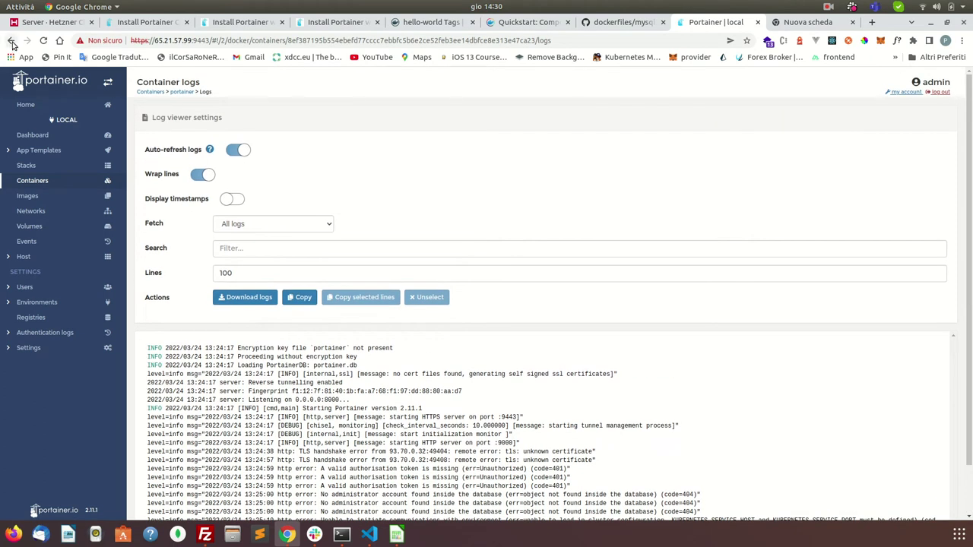
scroll(185, 222, down, 2)
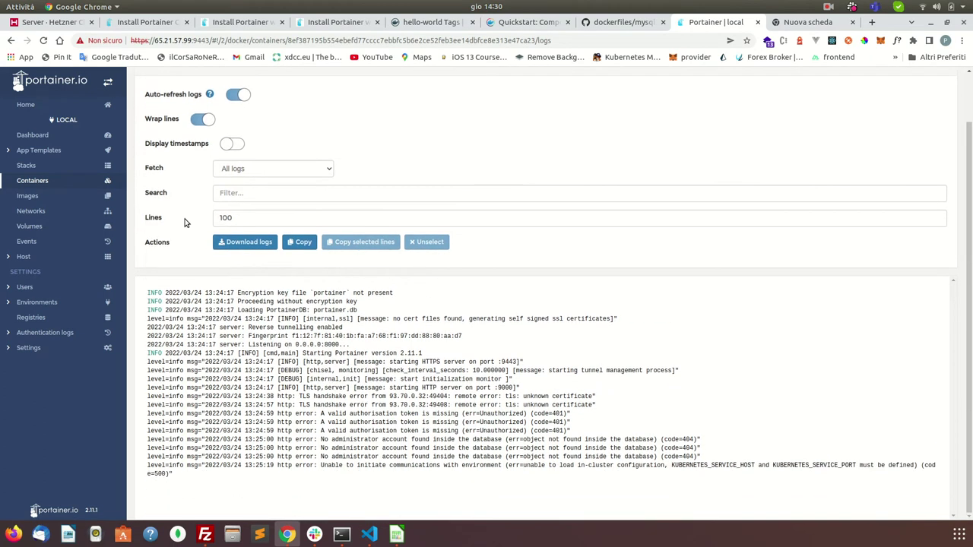
click(11, 40)
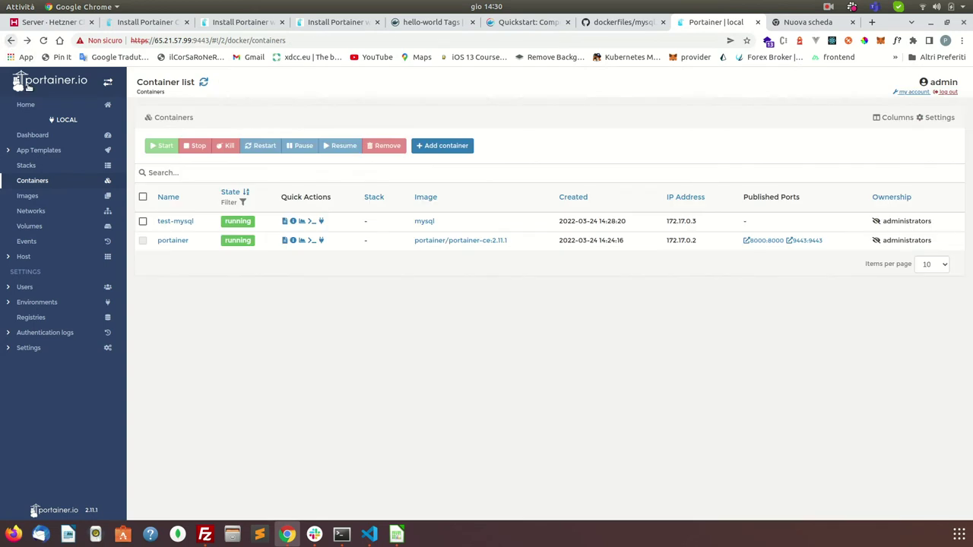
click(293, 240)
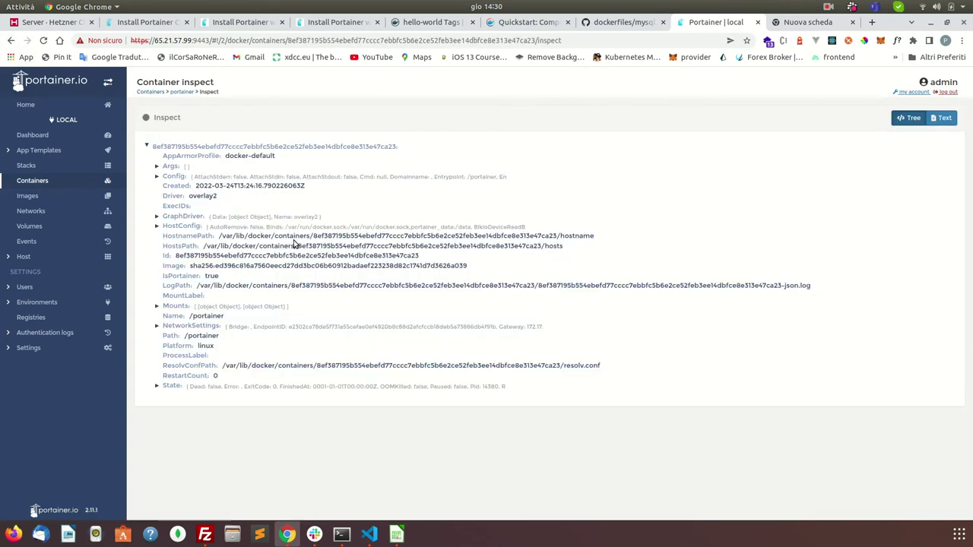
Examine the portainer container's inspect details, expand its Mounts entry, and return to the container list
drag(191, 294, 162, 276)
drag(282, 234, 278, 111)
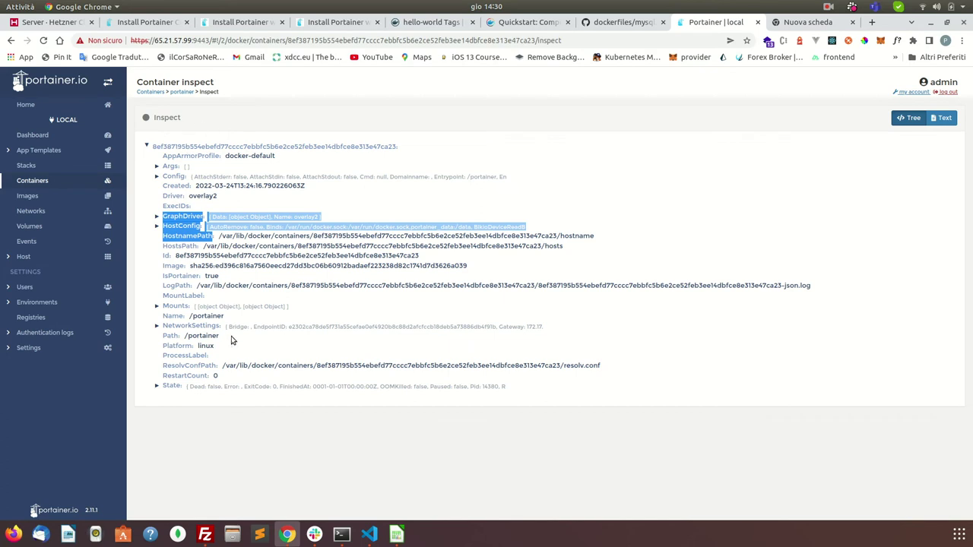
click(156, 306)
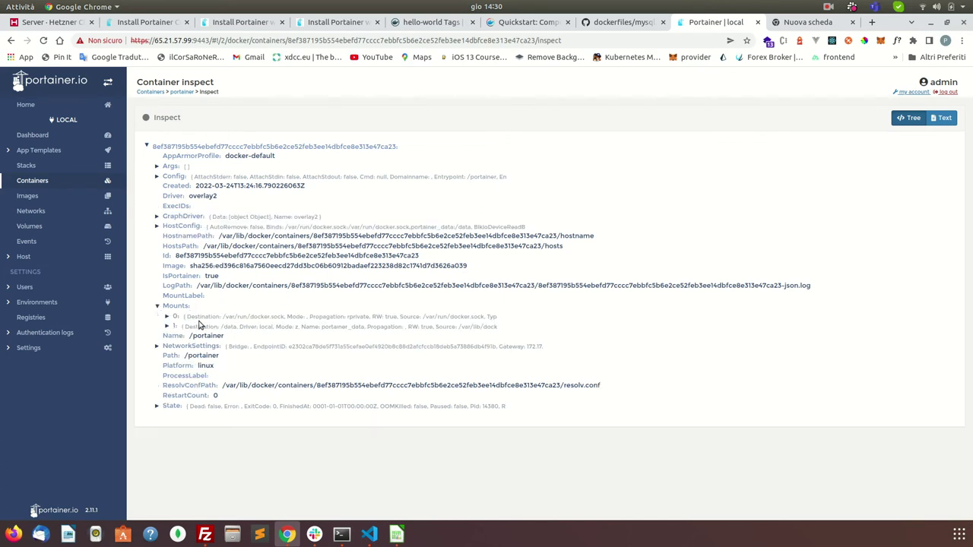
drag(224, 319, 308, 327)
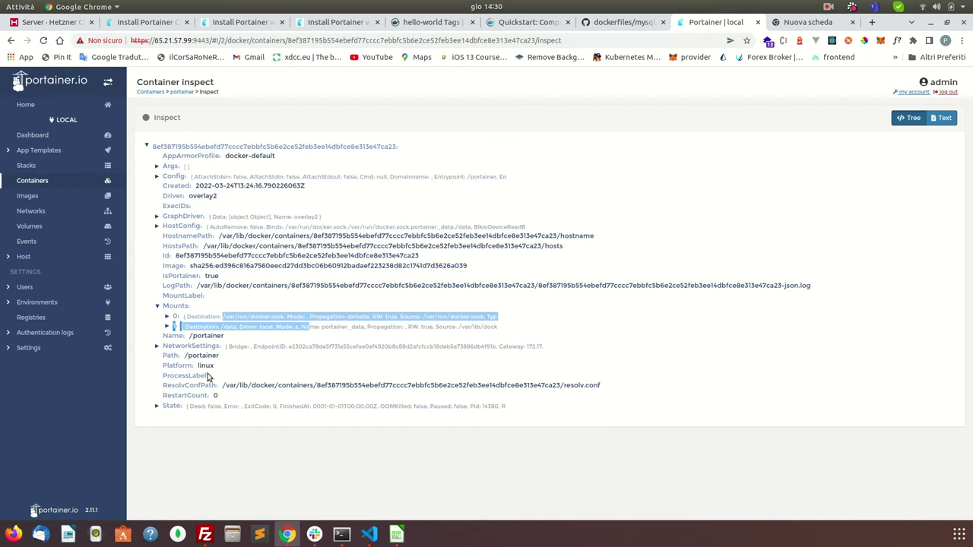
click(179, 92)
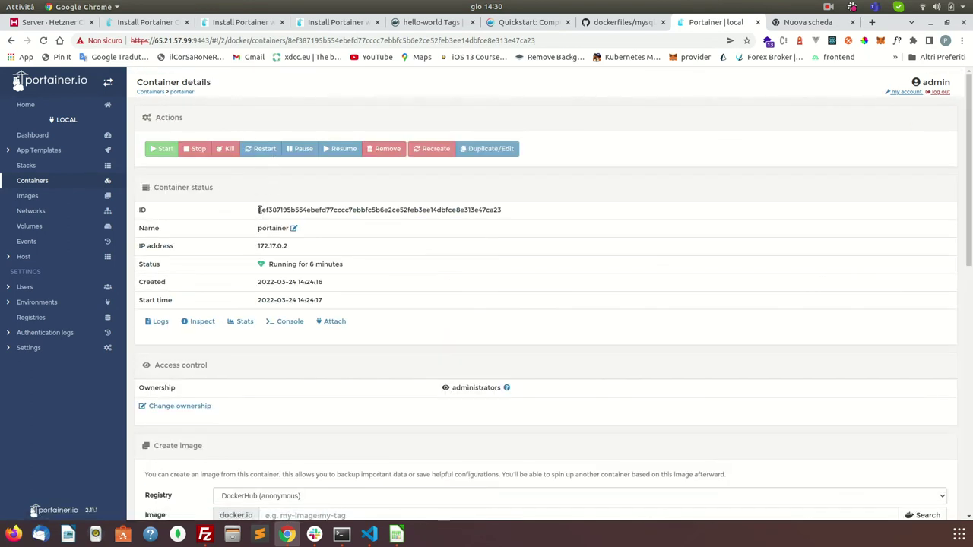
click(157, 92)
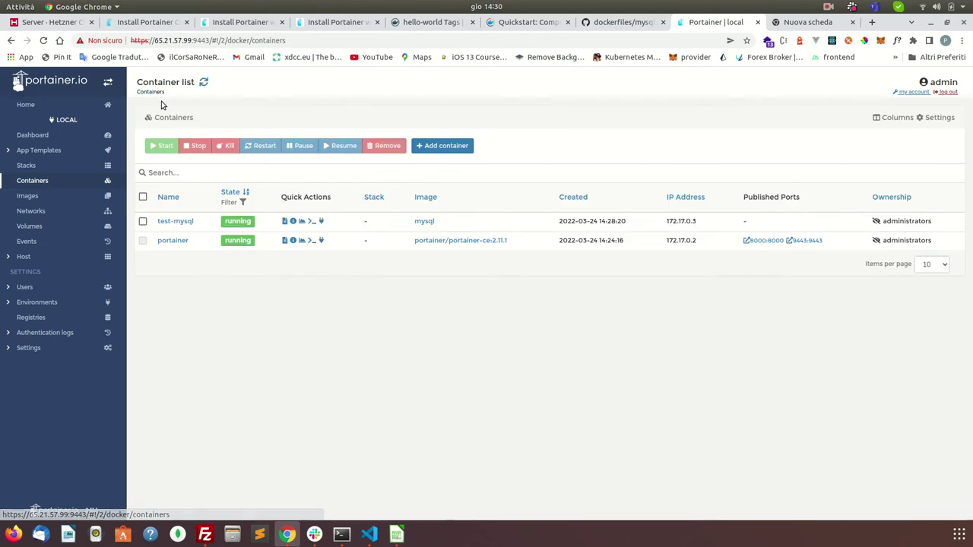
Review the test-mysql container's memory, CPU, network and I/O statistics, and return to the container list
click(302, 222)
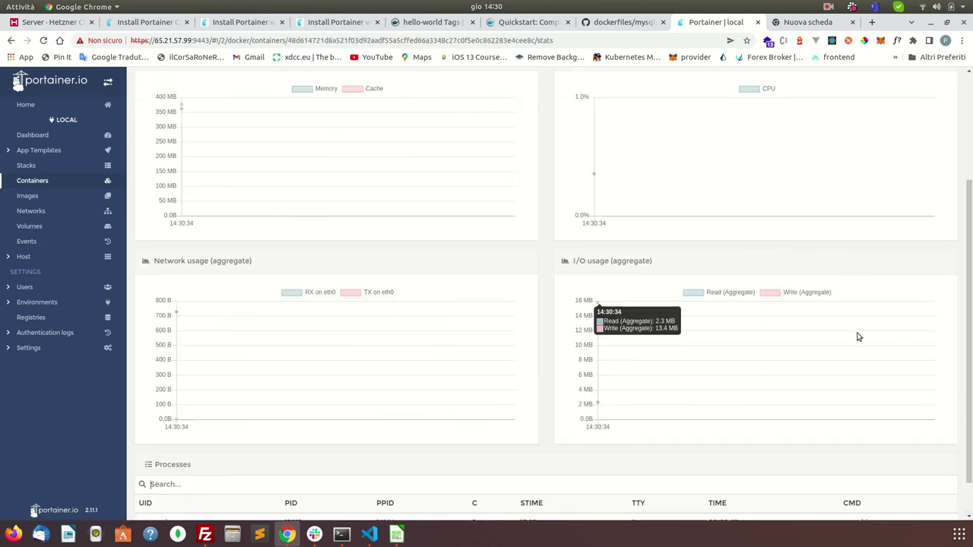
scroll(250, 111, up, 3)
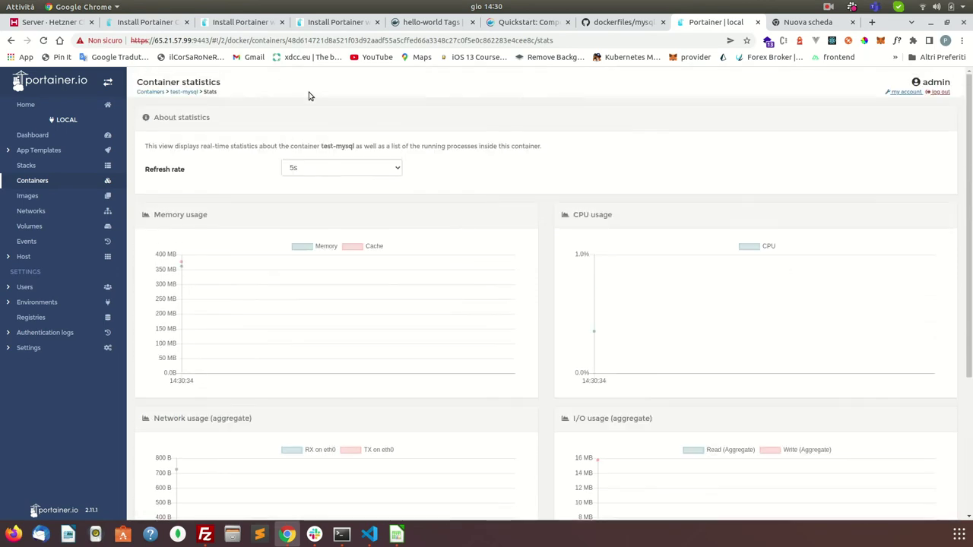
click(10, 39)
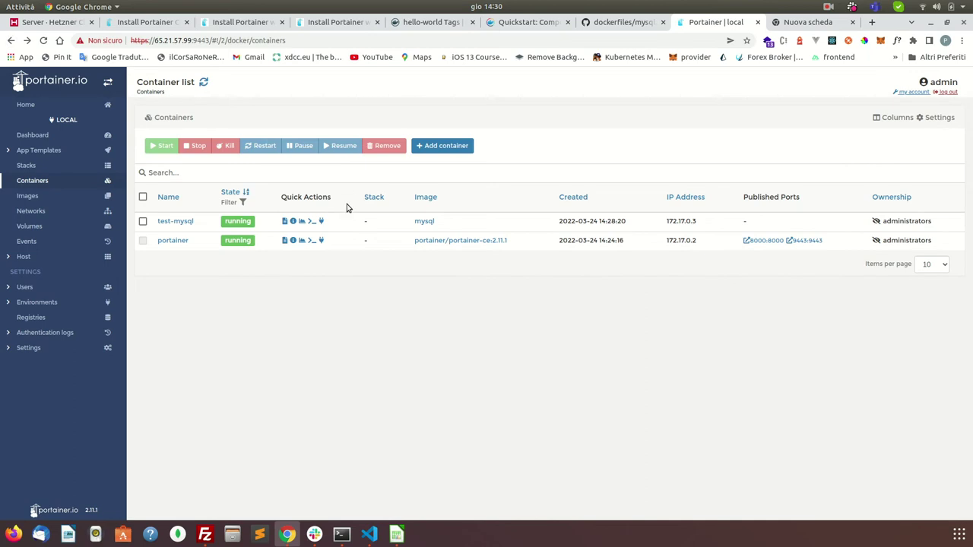
Connect to the test-mysql container's console with /bin/bash and log in to MySQL as root, entering the root password
click(311, 222)
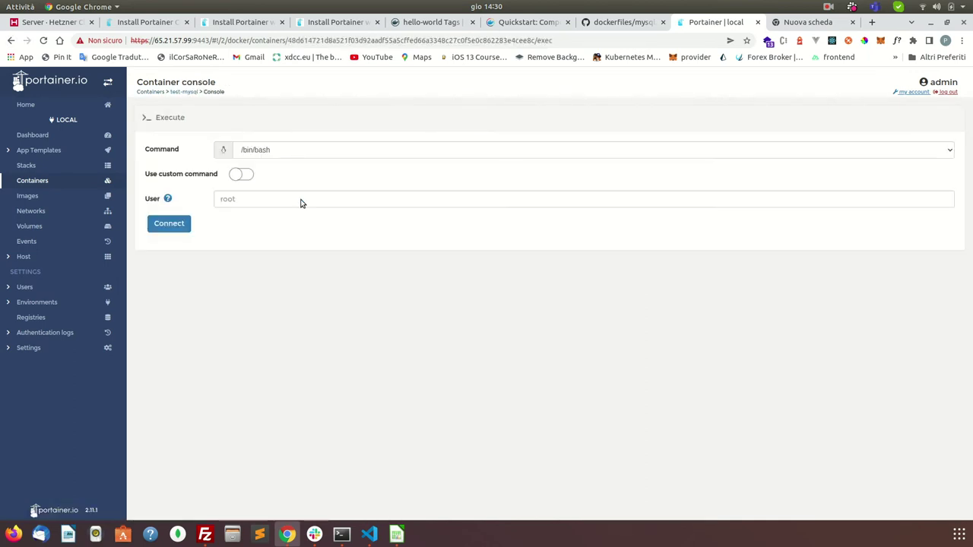
click(180, 224)
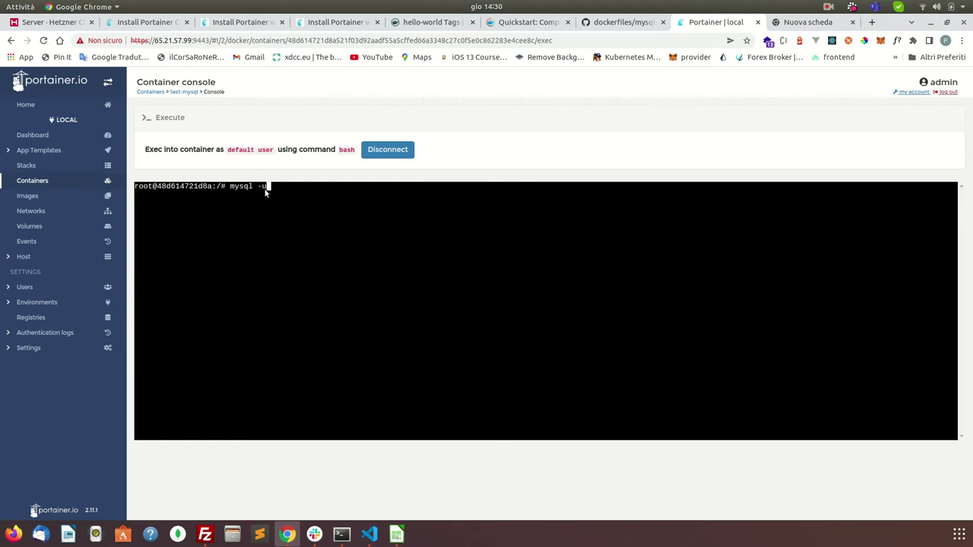
text(oot -o)
key(Return)
key(Up)
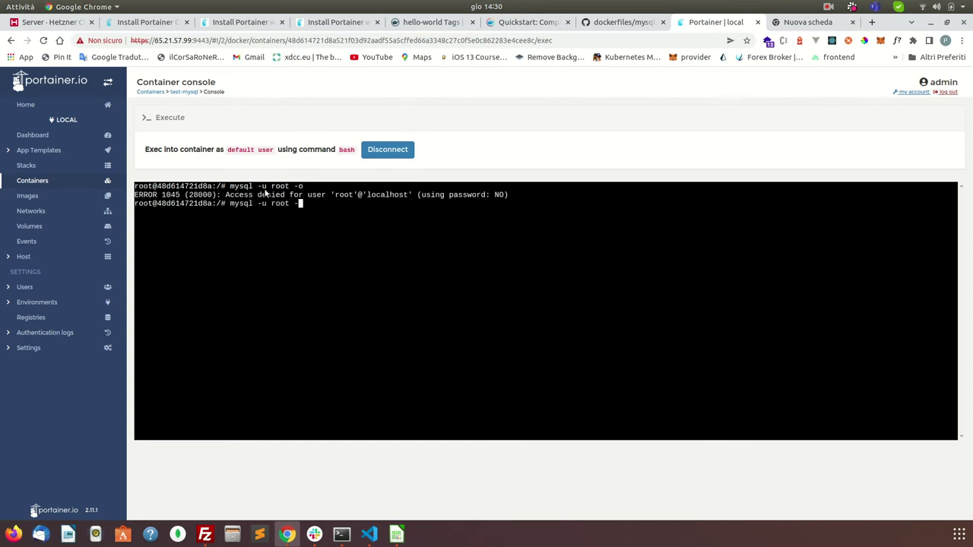
key(Return)
key(Return)
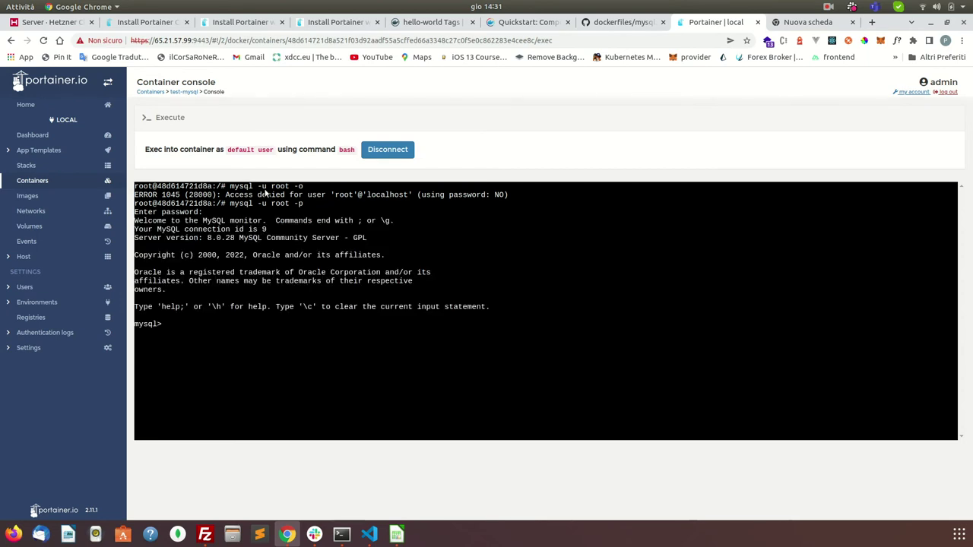
Create a MySQL database named ciao and exit the MySQL monitor
text(CREATE DATABASE ciao;)
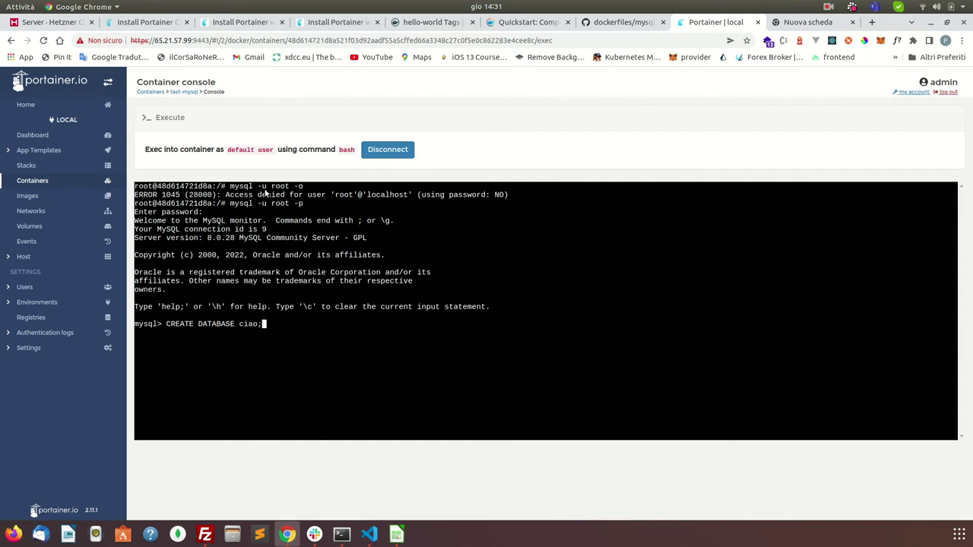
key(Return)
text(exit)
key(Return)
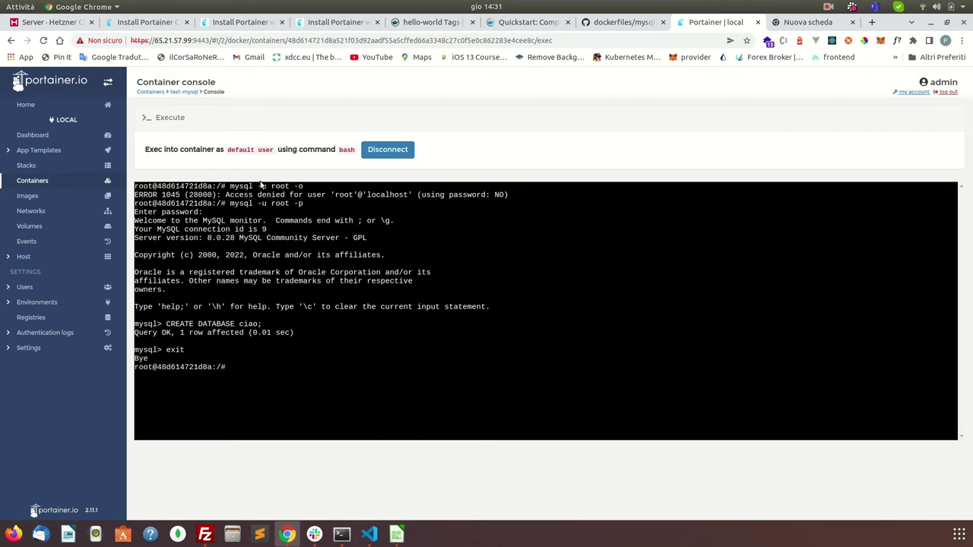
Remove the test-mysql container from the container list together with its non-persistent volumes
click(191, 94)
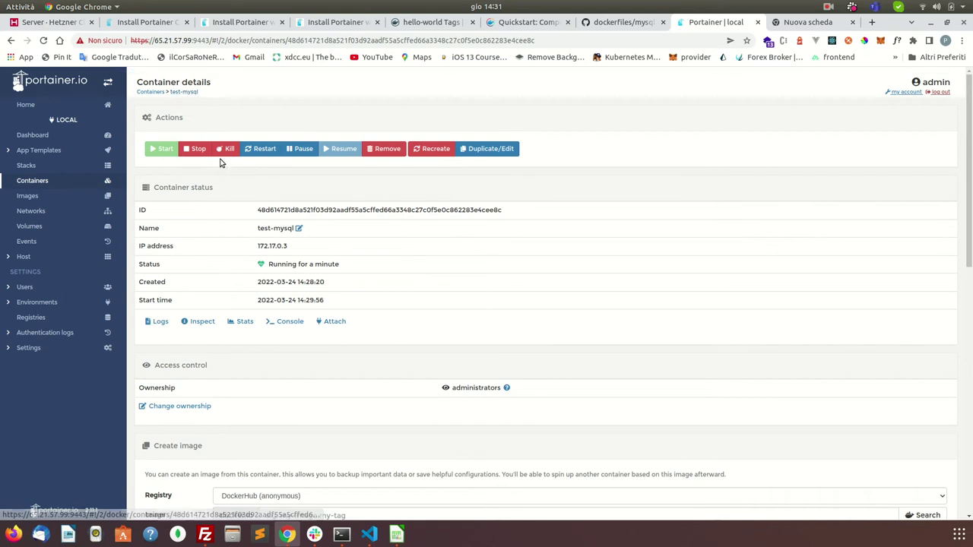
click(156, 92)
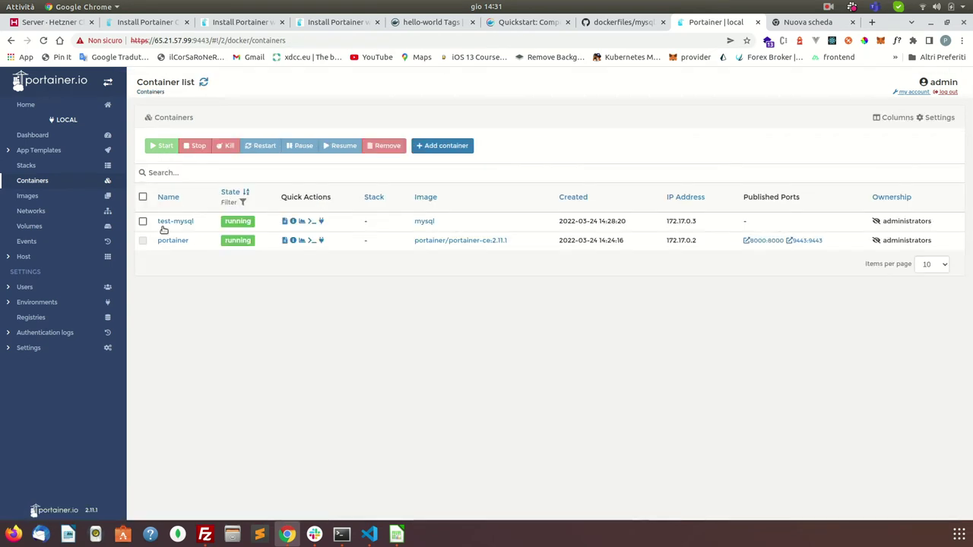
click(143, 221)
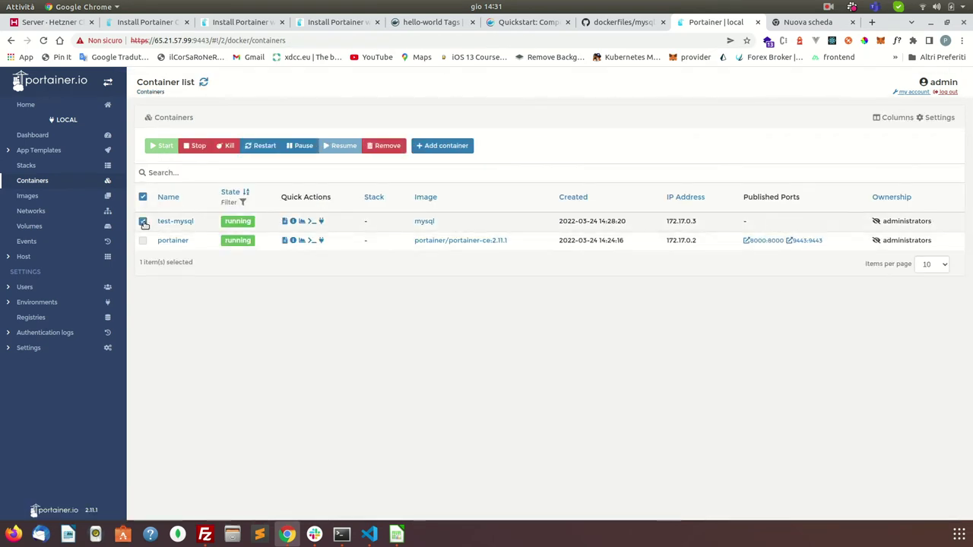
click(385, 145)
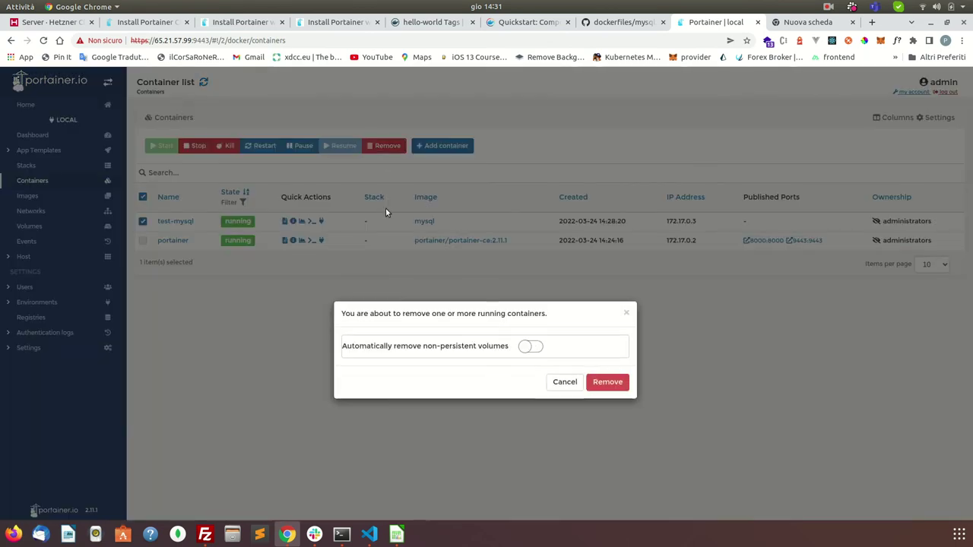
click(532, 347)
click(606, 383)
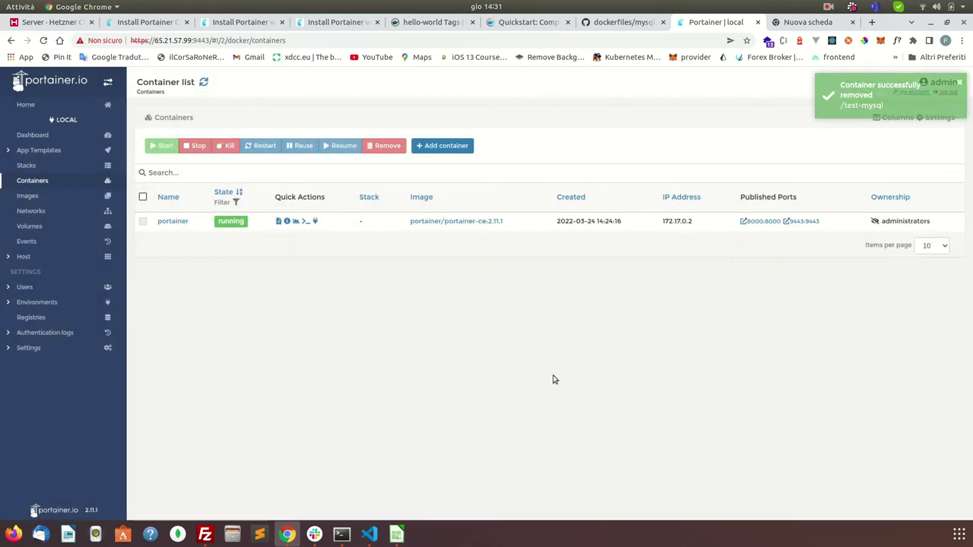
Remove the unused mysql:latest image from the image list
click(28, 197)
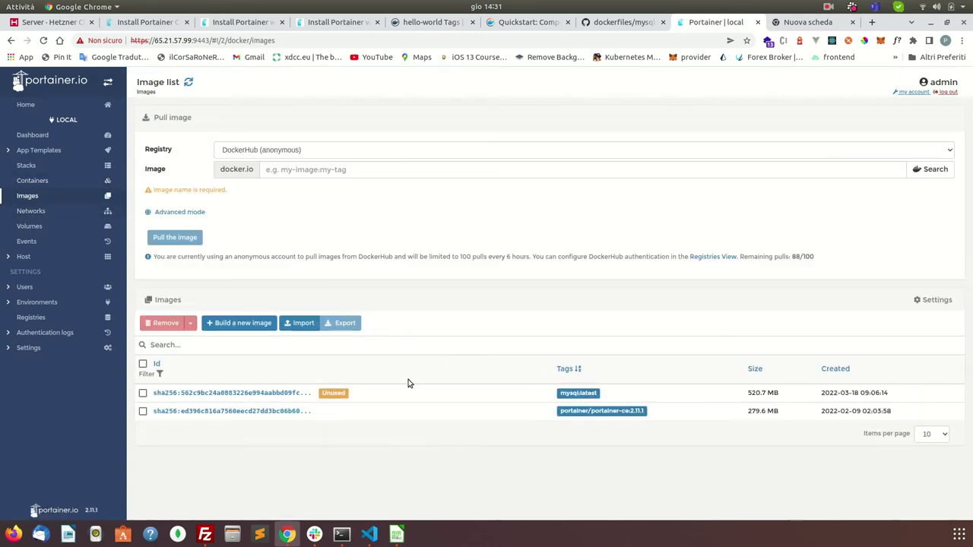
click(143, 393)
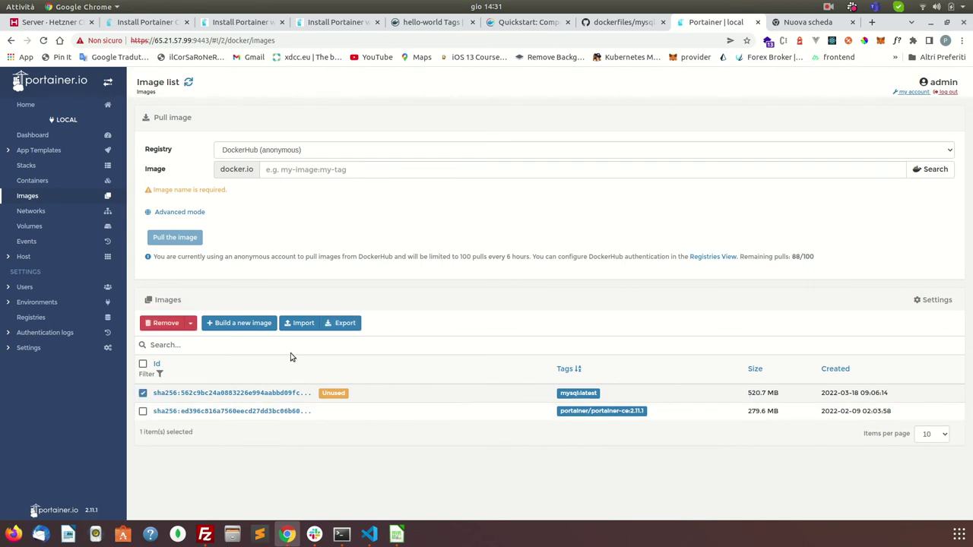
click(164, 326)
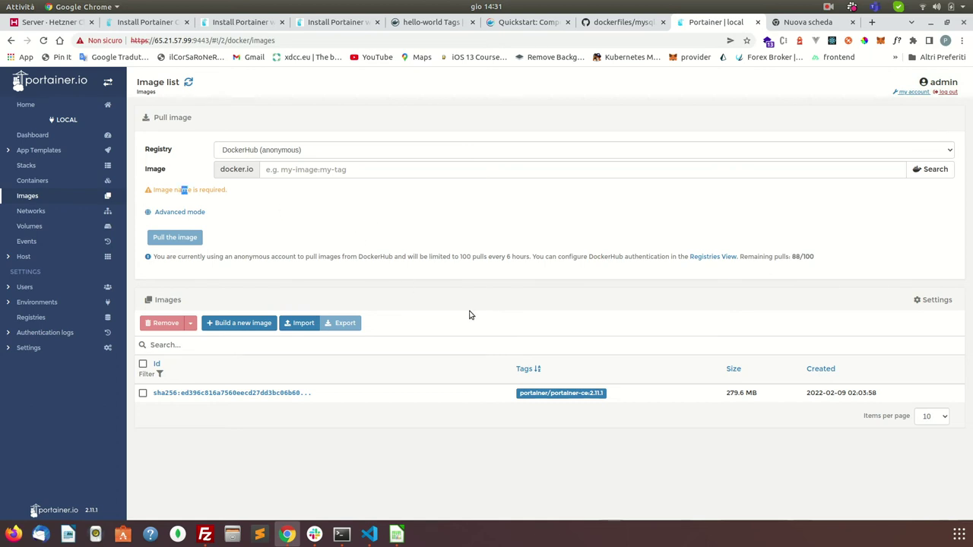
Begin adding a new container with nginx from DockerHub as its image
click(33, 181)
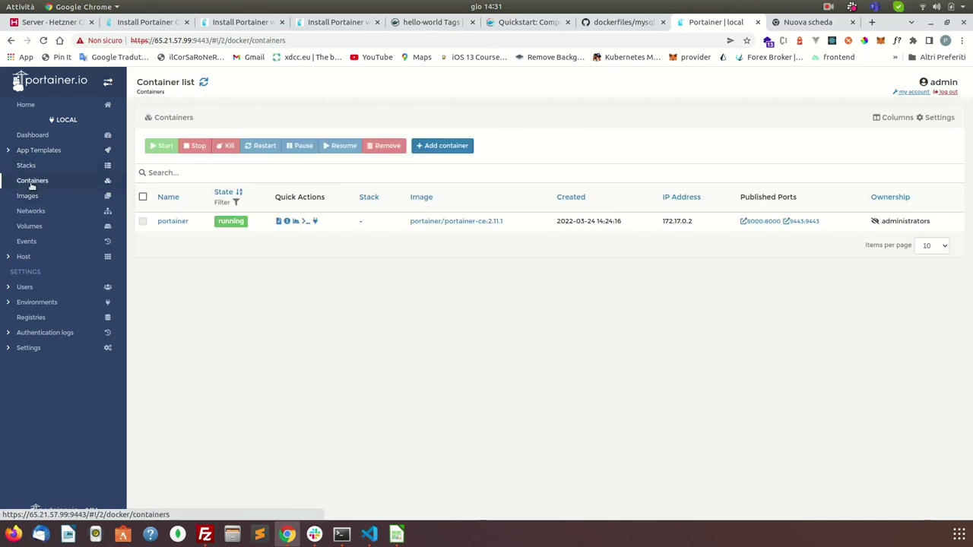
click(432, 147)
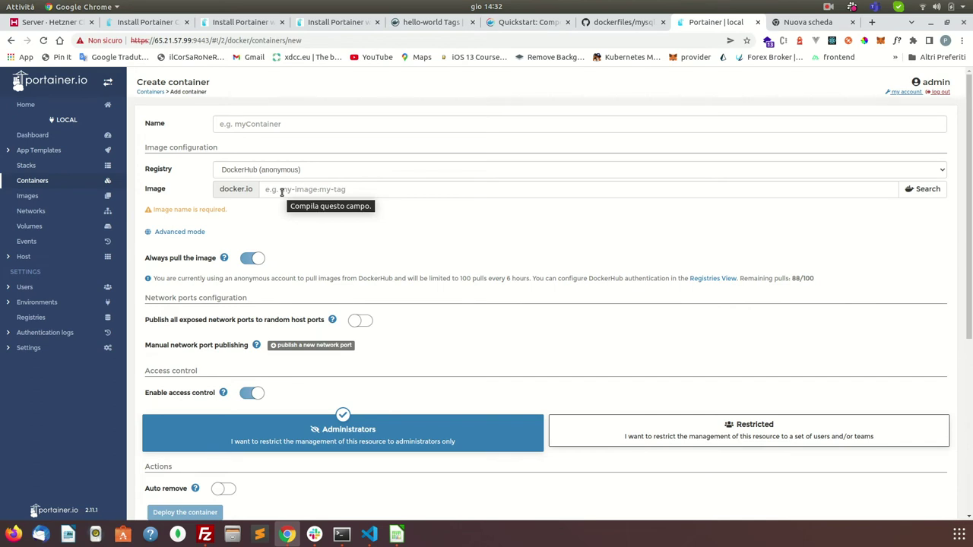
click(282, 192)
text(nginx)
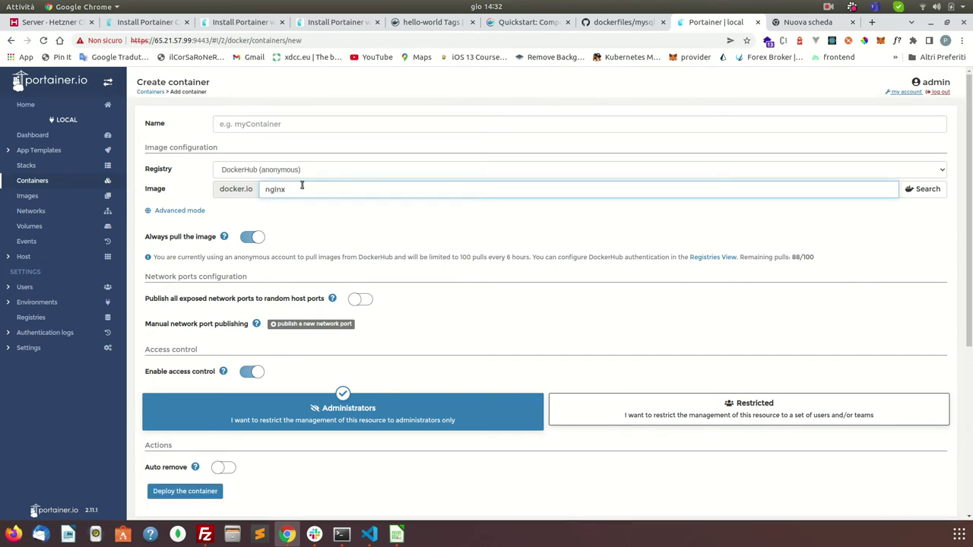
Look up nginx on Docker Hub, view the official image's page, and return to the container creation form
click(923, 189)
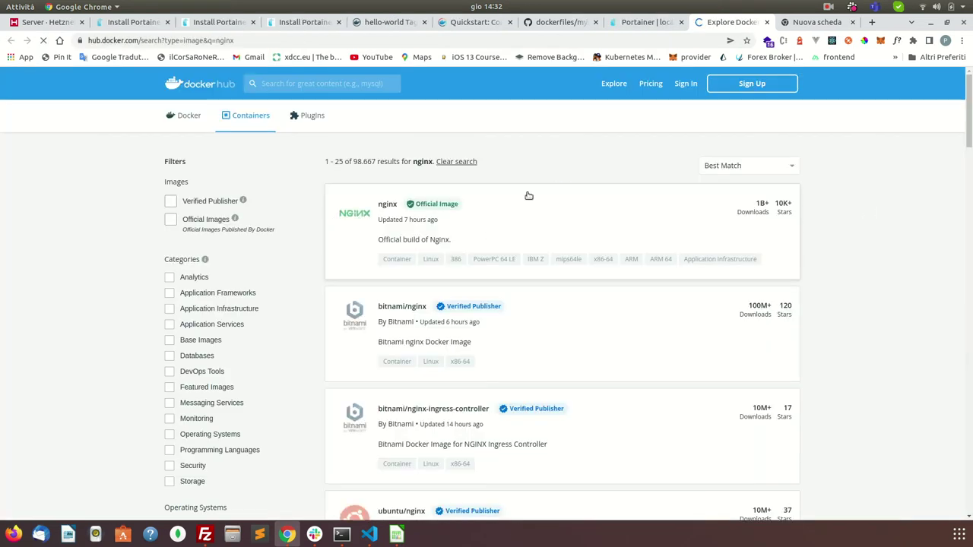
click(391, 211)
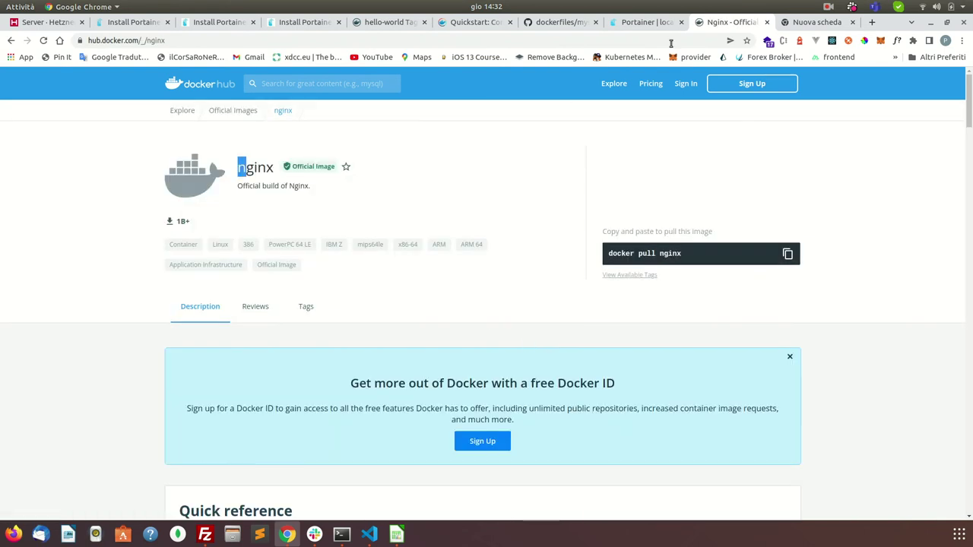
click(645, 21)
click(287, 190)
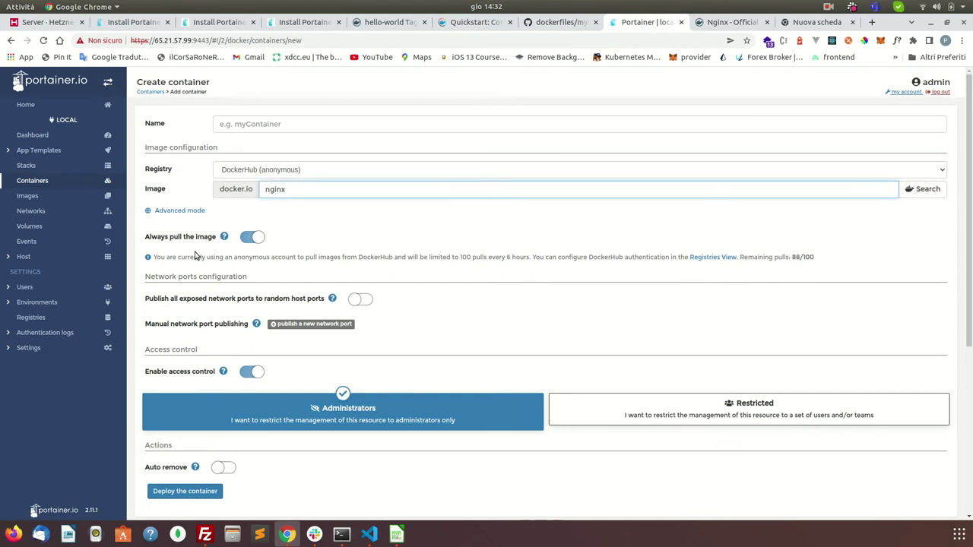
Name the new container myNginx, and look at the advanced image mode before returning to simple mode
click(255, 124)
text(myNginx)
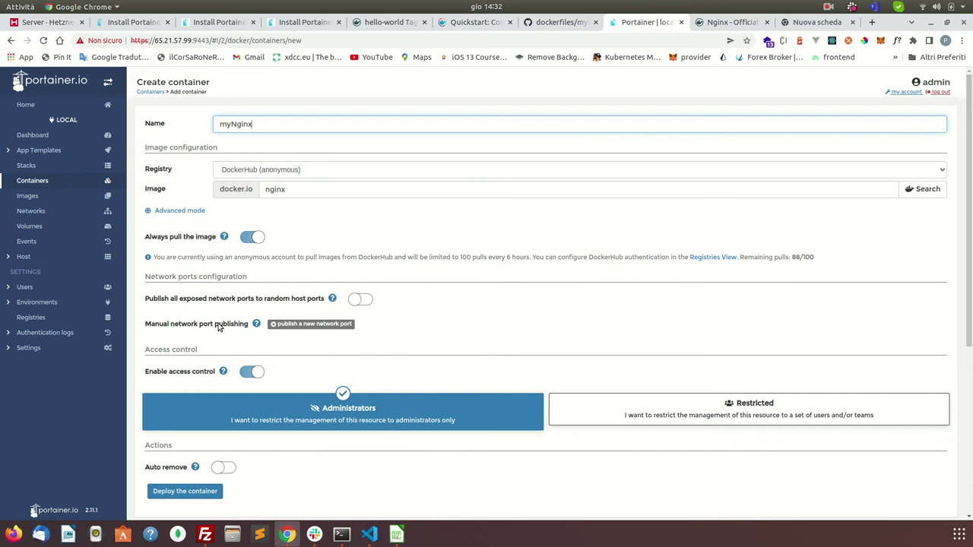
click(180, 206)
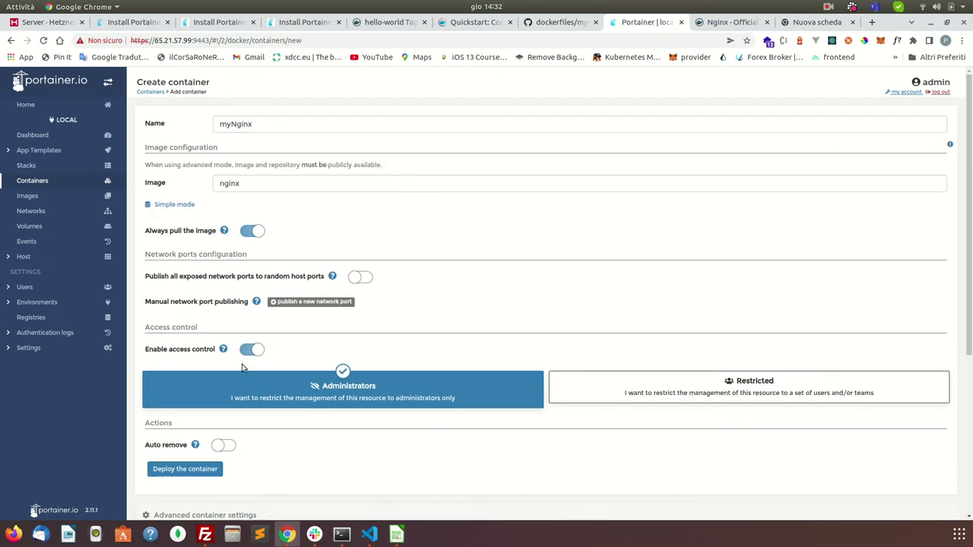
click(176, 206)
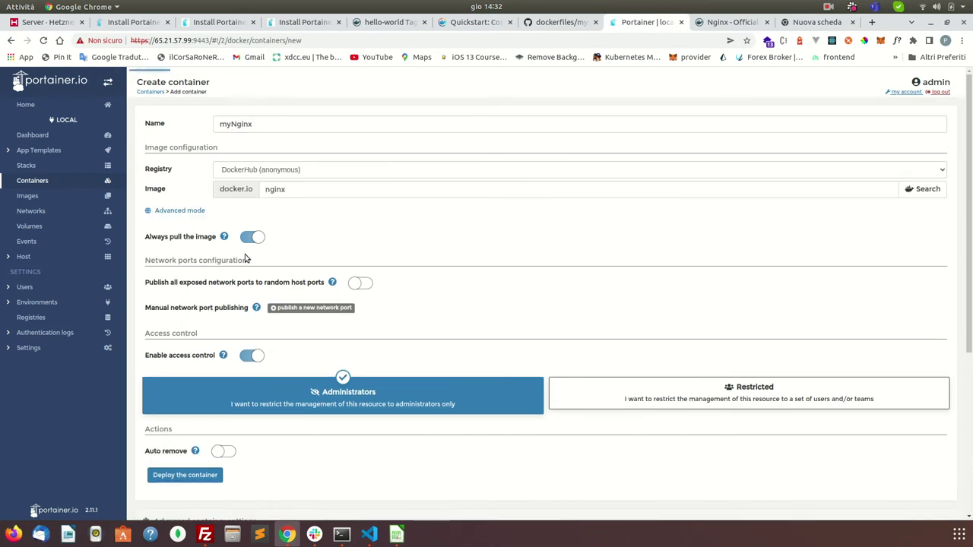
Publish a network port for the new container, mapping host port 80 to container port 80
scroll(294, 277, down, 1)
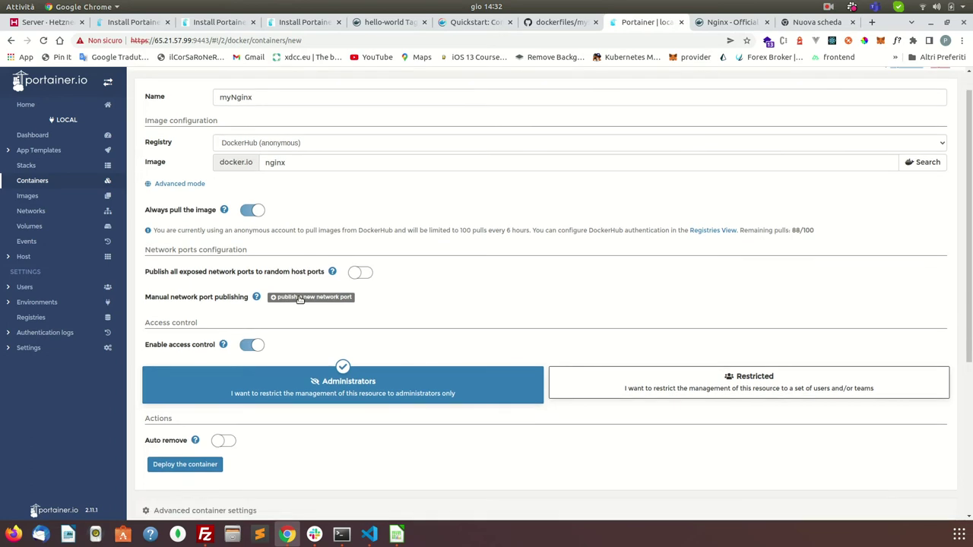
click(300, 297)
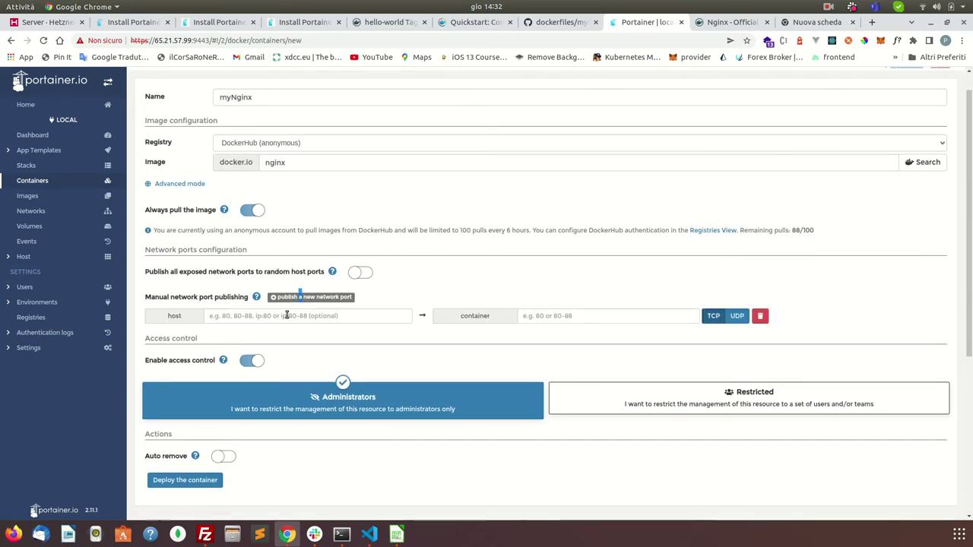
click(287, 316)
text(80)
key(Tab)
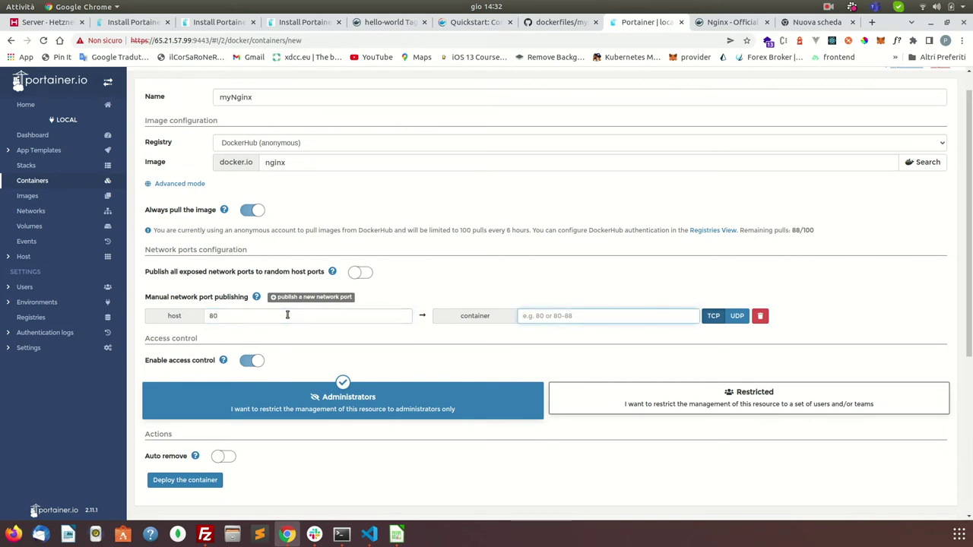
text(80)
scroll(471, 363, down, 3)
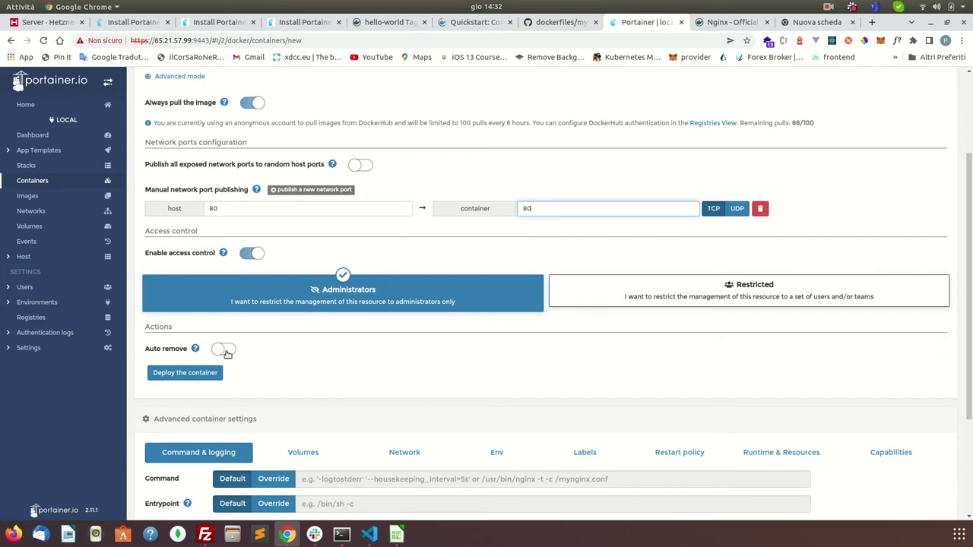
Look through the new container's command and logging settings, and examine the volume choices for an additional volume mapping
scroll(228, 349, down, 2)
scroll(222, 358, down, 2)
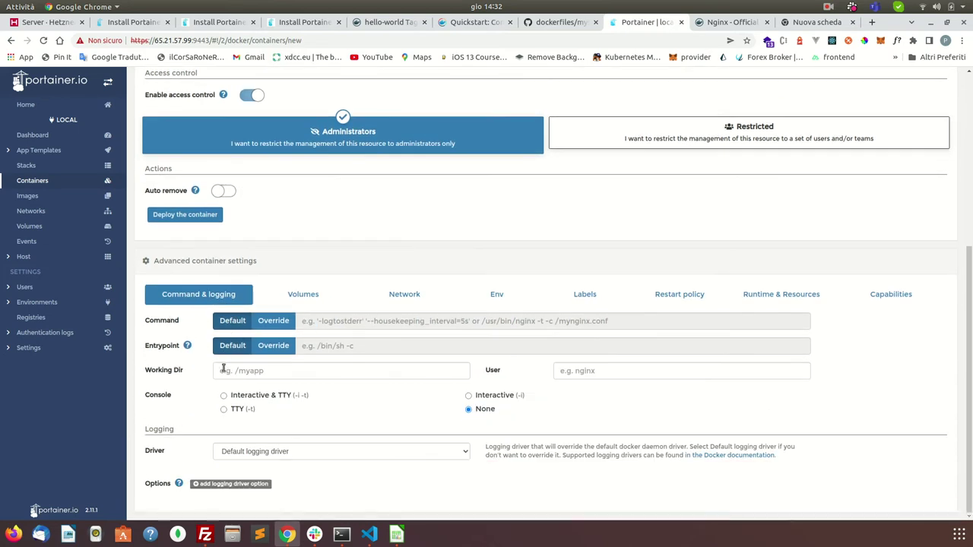
scroll(157, 282, up, 5)
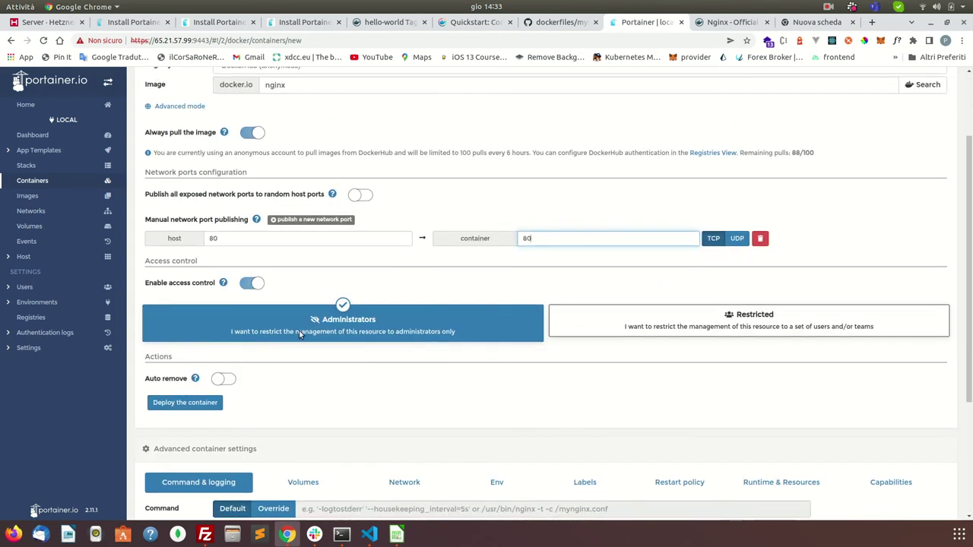
scroll(328, 468, down, 3)
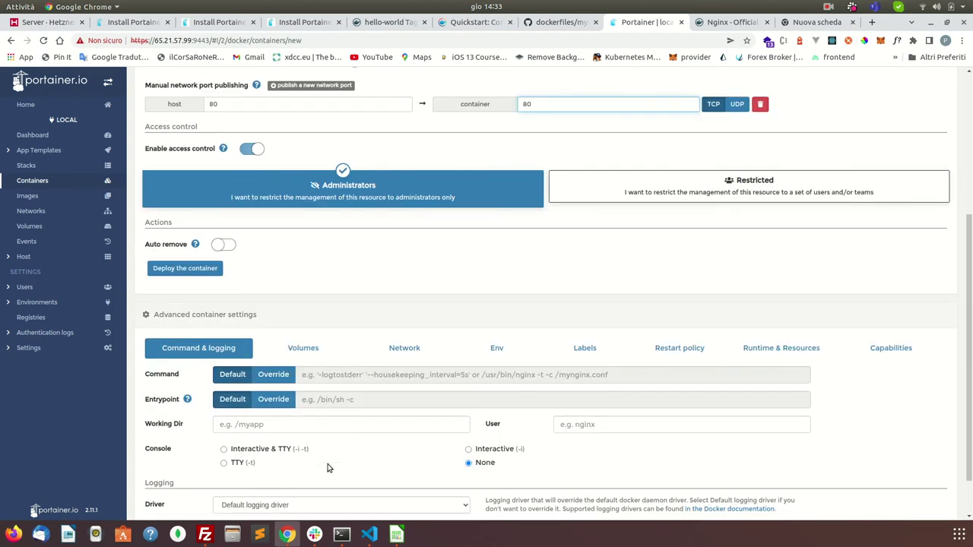
click(297, 347)
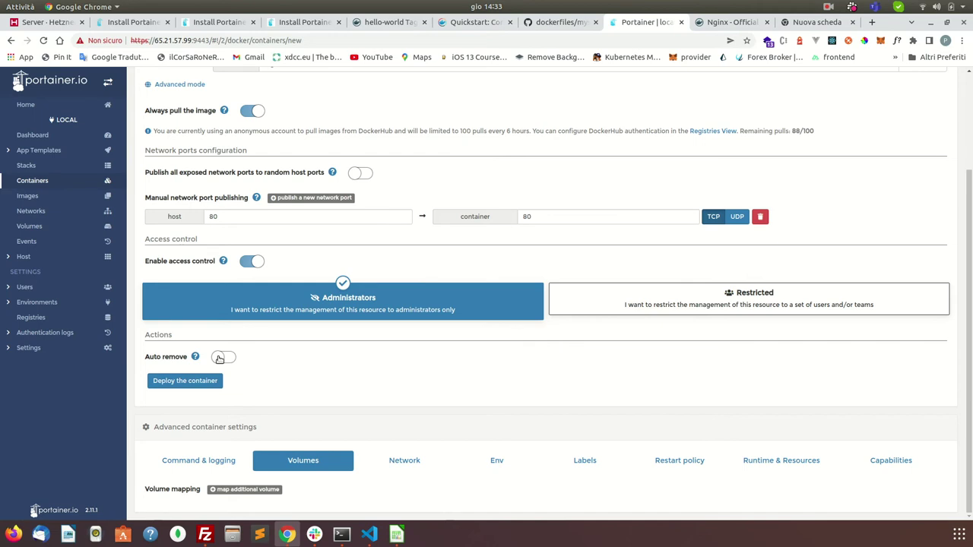
click(250, 491)
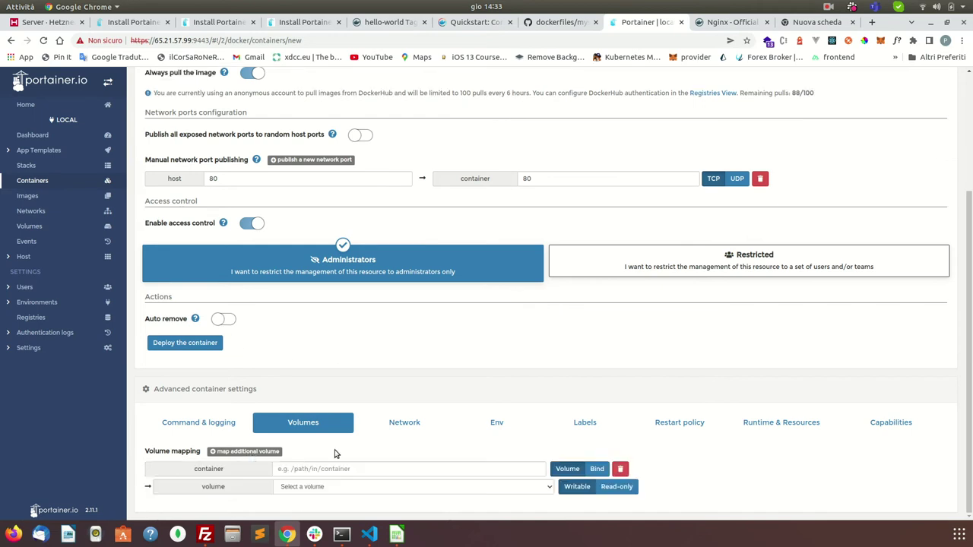
click(312, 487)
click(310, 488)
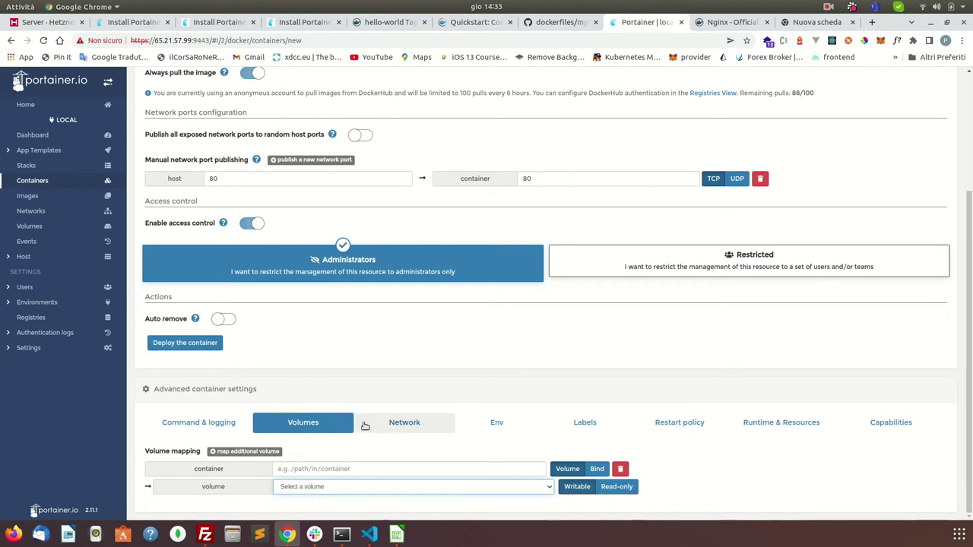
Examine the new container's network, environment, label, restart policy, and runtime and resource settings
click(390, 422)
scroll(287, 472, down, 3)
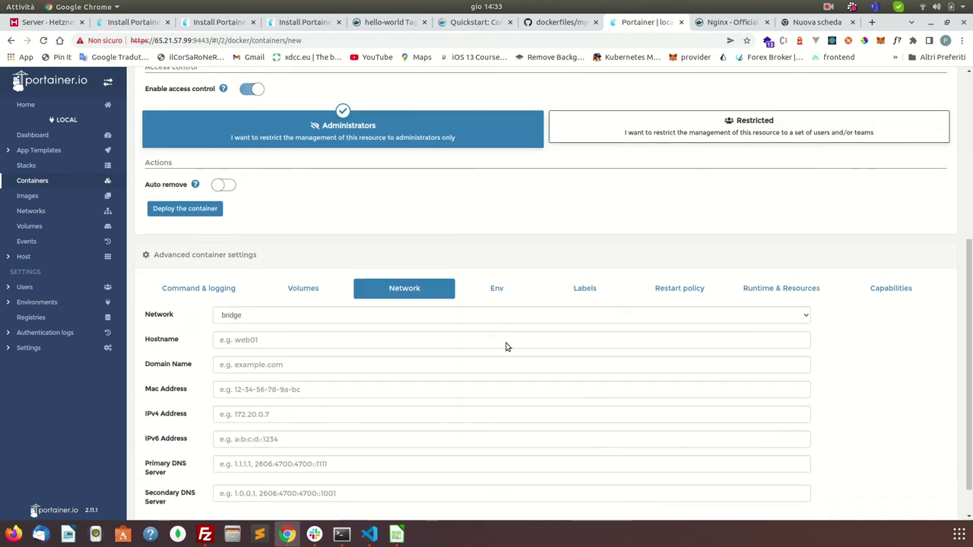
click(508, 285)
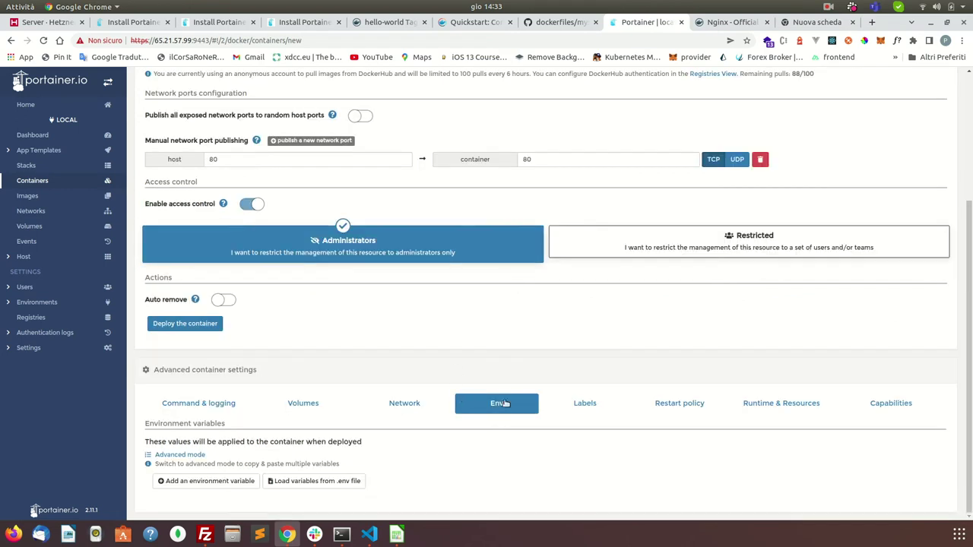
click(583, 403)
click(671, 459)
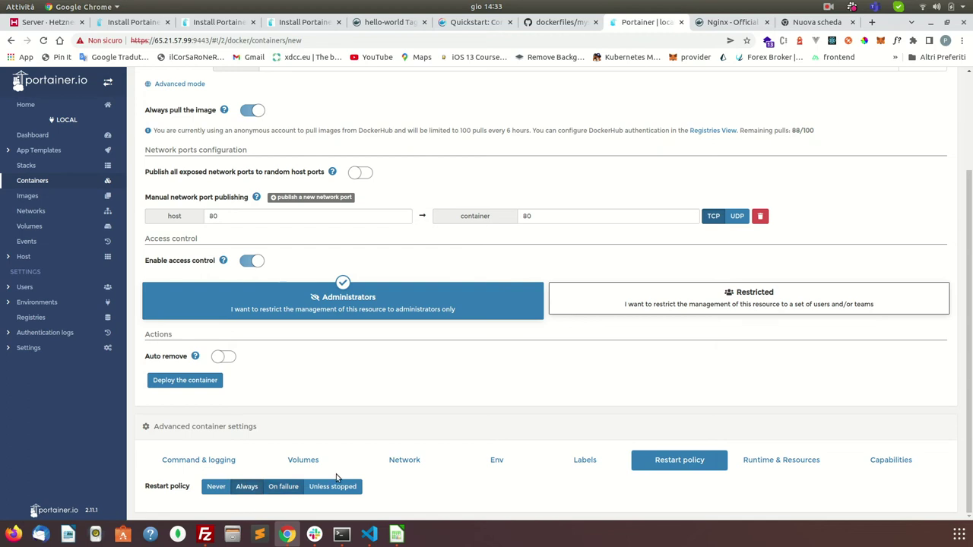
click(800, 462)
scroll(886, 451, down, 2)
scroll(536, 353, down, 1)
scroll(536, 353, down, 1)
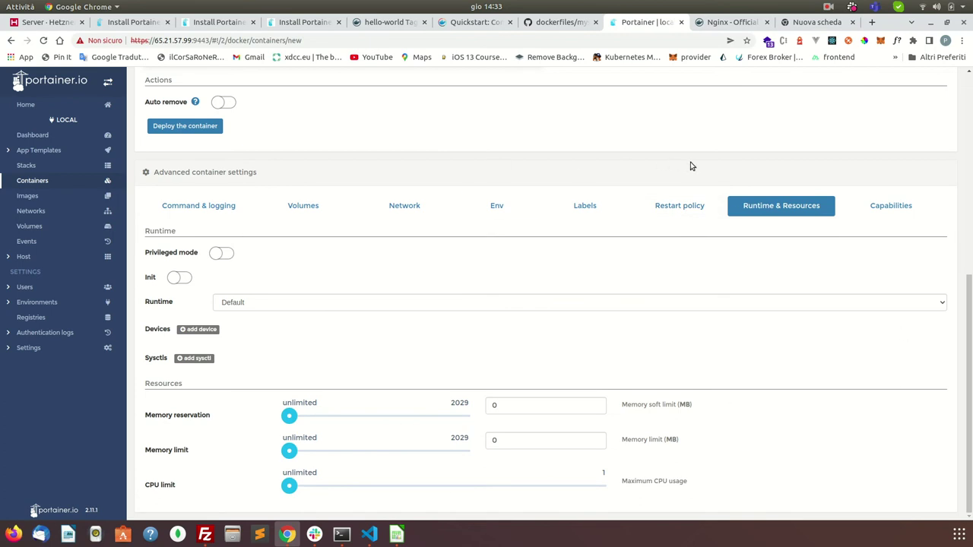
Review the myNginx container's image, port and command settings, and deploy the container
scroll(354, 230, up, 3)
scroll(173, 211, up, 3)
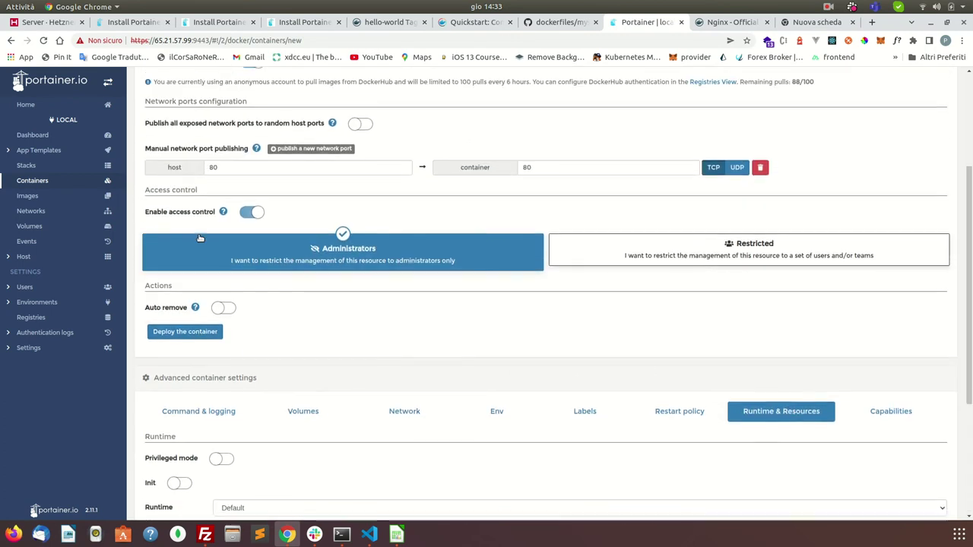
scroll(253, 264, up, 4)
scroll(253, 264, down, 8)
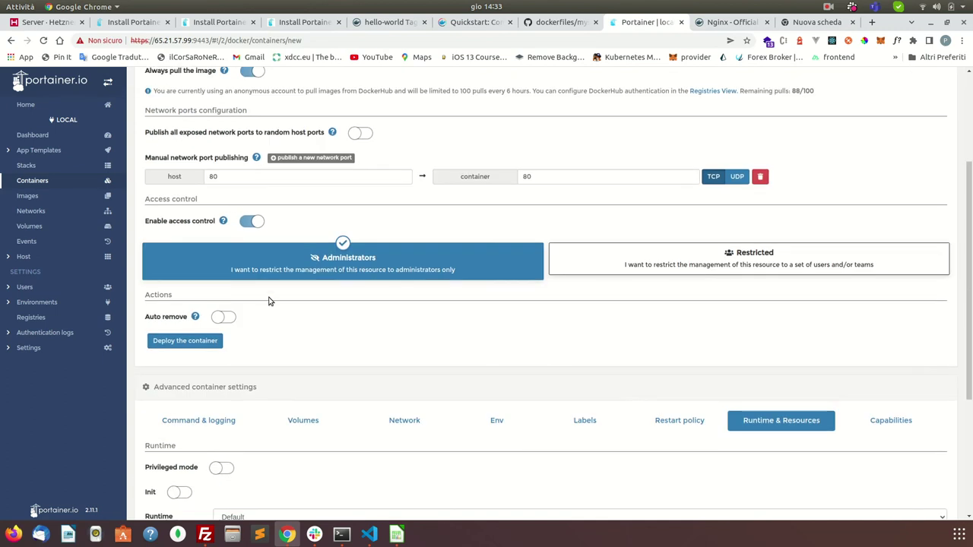
click(215, 261)
scroll(213, 259, up, 8)
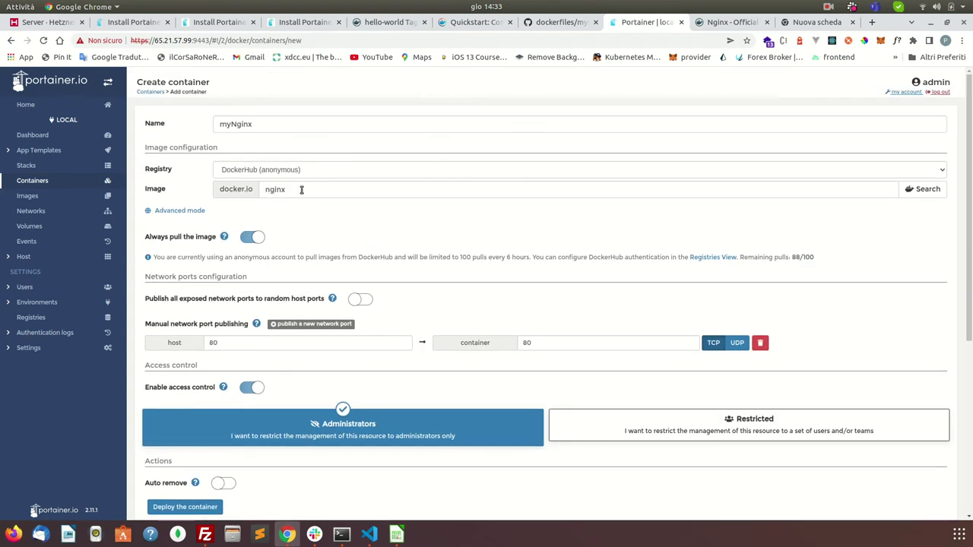
scroll(251, 129, down, 8)
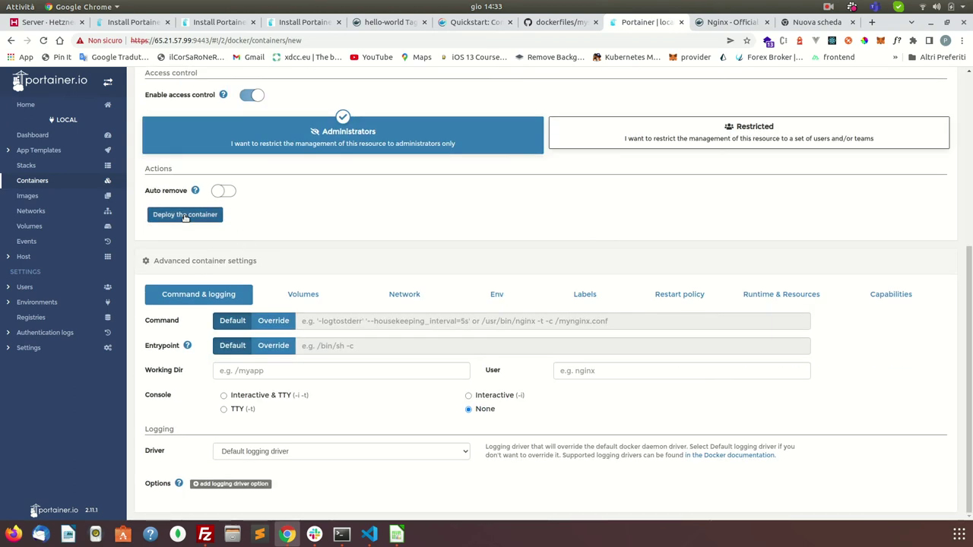
click(185, 215)
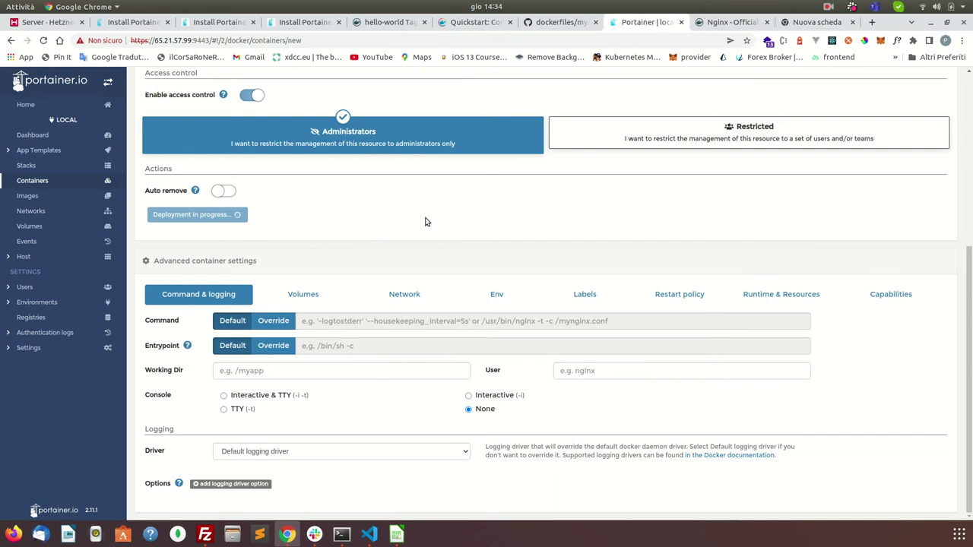
scroll(425, 219, up, 7)
scroll(426, 217, down, 5)
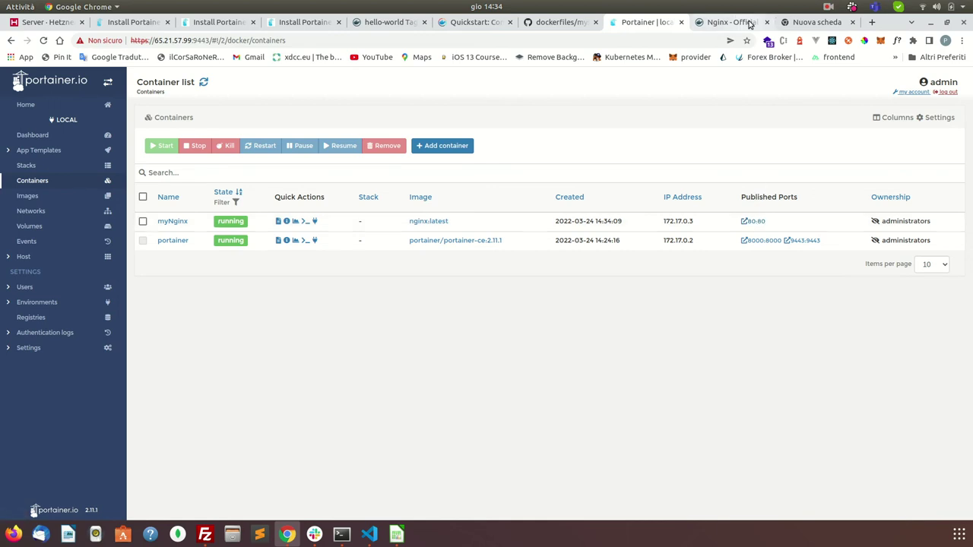
Close the Docker Hub nginx page and return to Portainer's container list
click(821, 23)
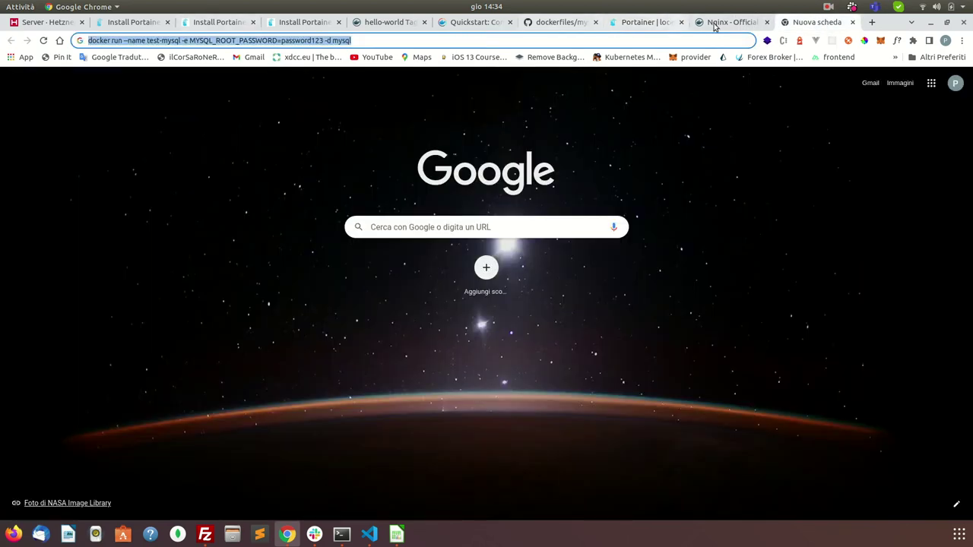
click(714, 23)
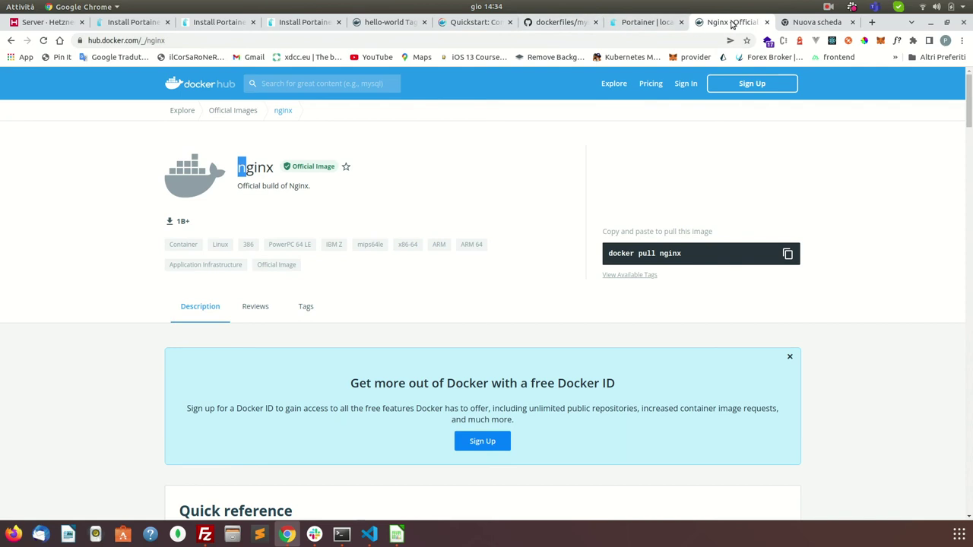
click(766, 22)
click(650, 23)
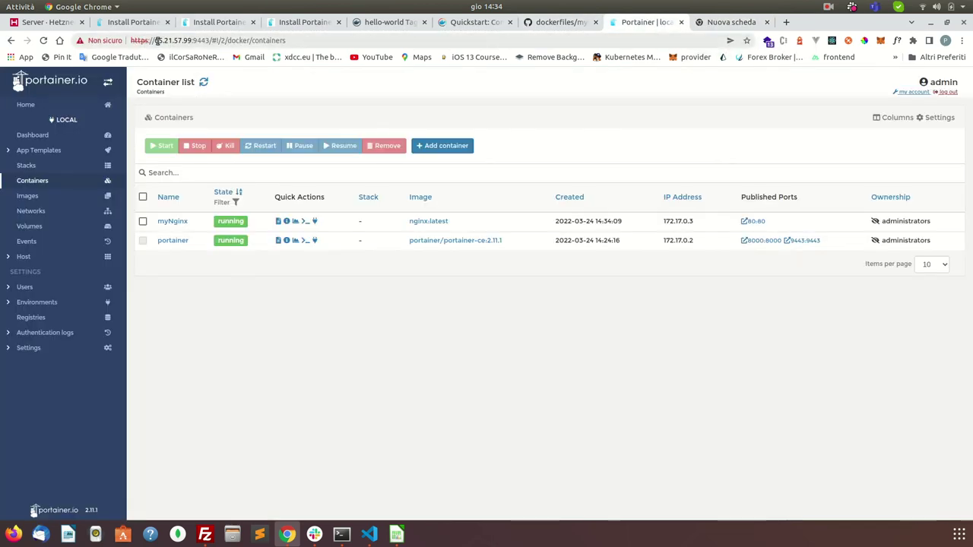
Copy the server's IP address from Portainer's URL and open 65.21.57.99 in the empty browser tab
drag(154, 40, 187, 41)
key(ctrl+c)
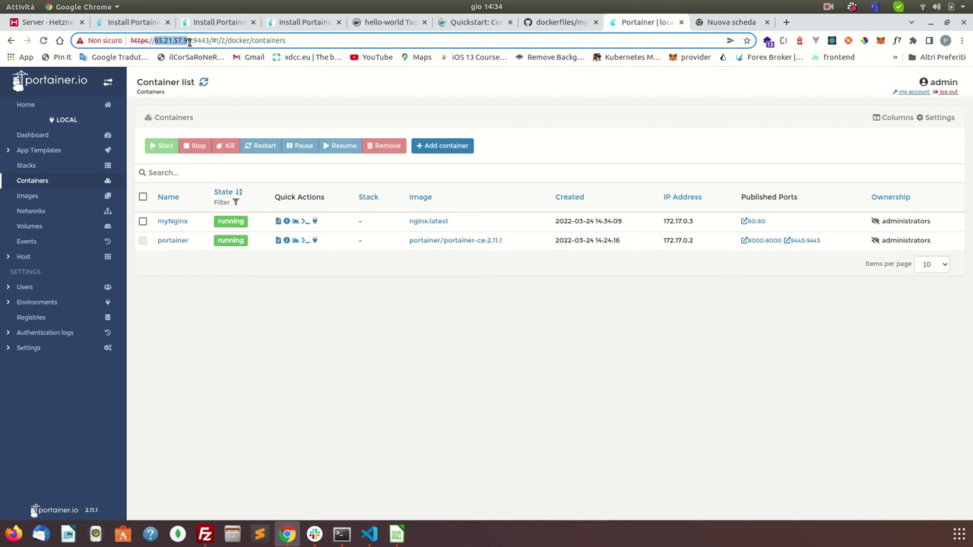
click(725, 22)
click(557, 35)
key(ctrl+a)
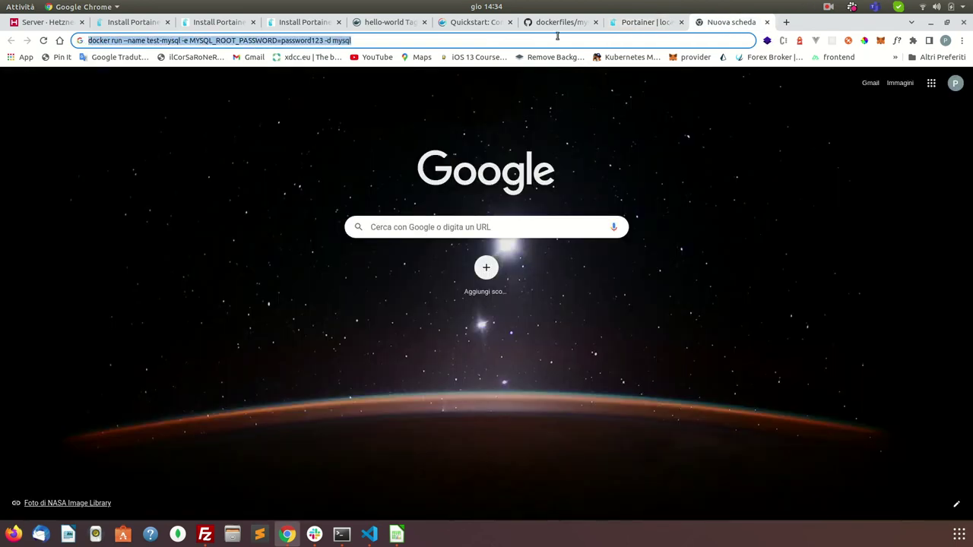
key(ctrl+v)
key(Return)
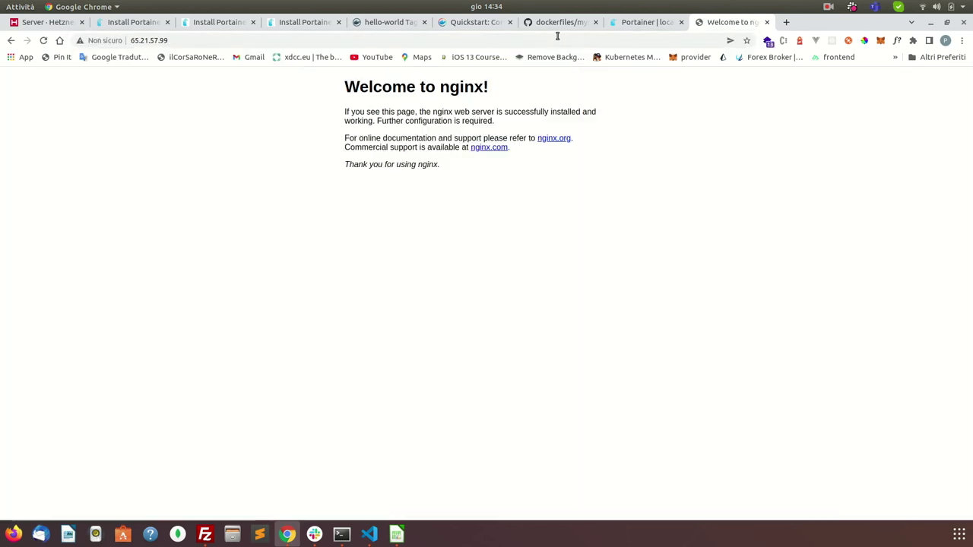
Stop the myNginx container in Portainer and reload the nginx page at the server's IP address
click(625, 23)
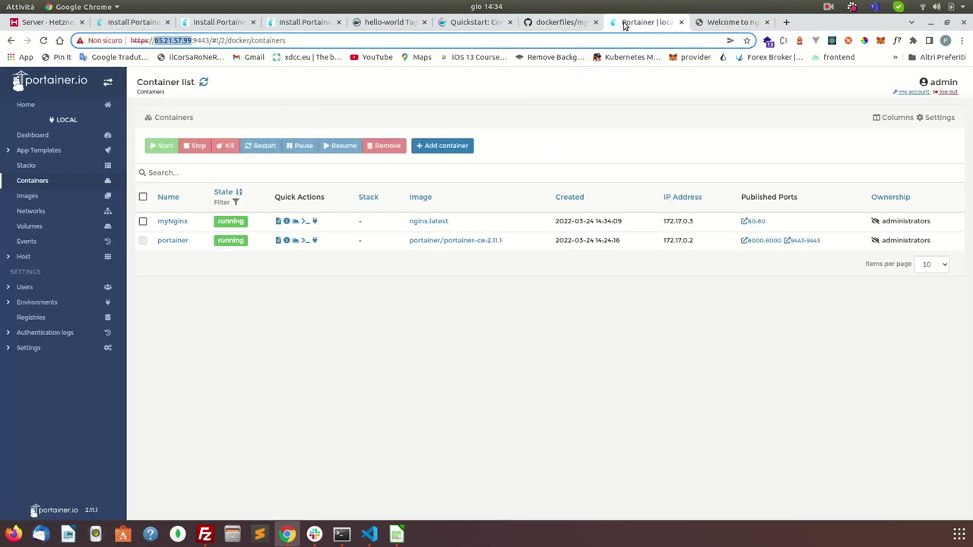
click(142, 221)
click(197, 145)
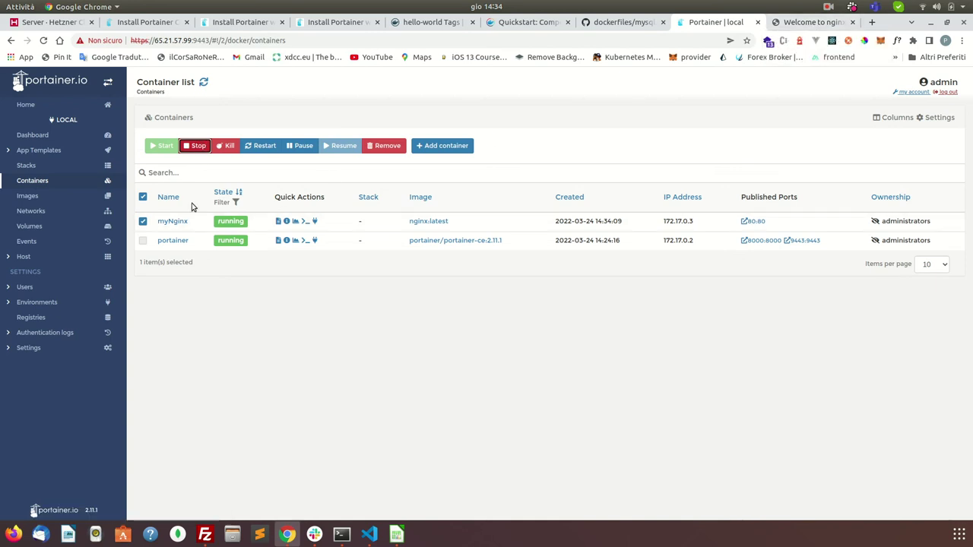
click(148, 224)
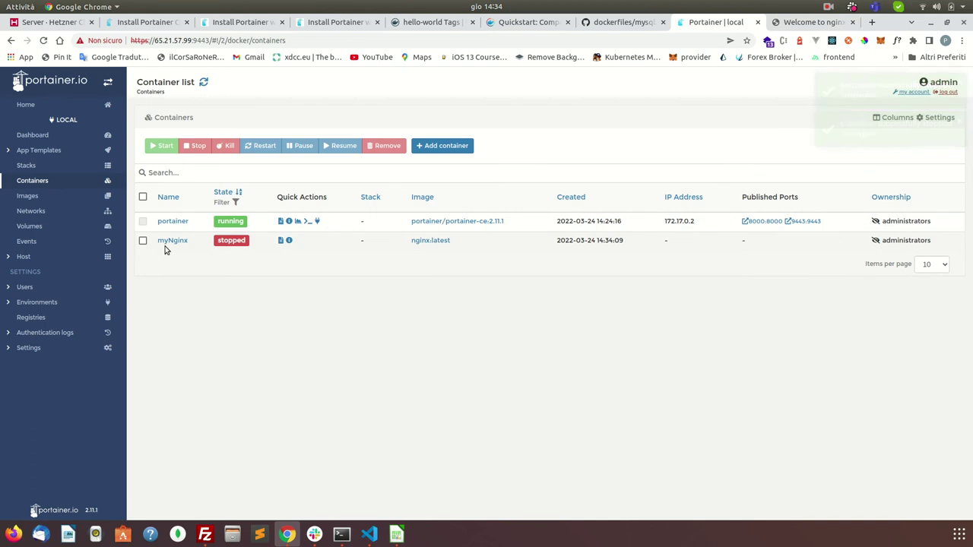
click(798, 23)
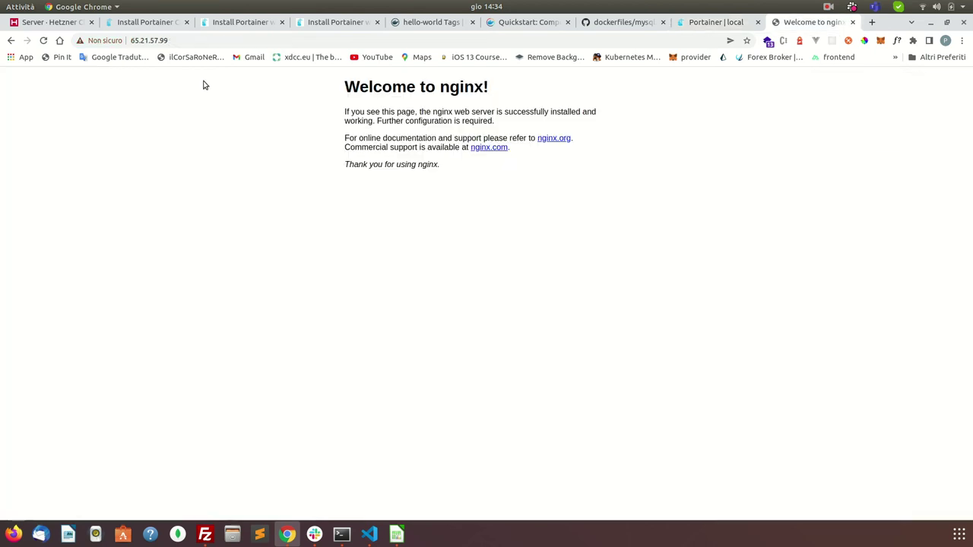
click(44, 41)
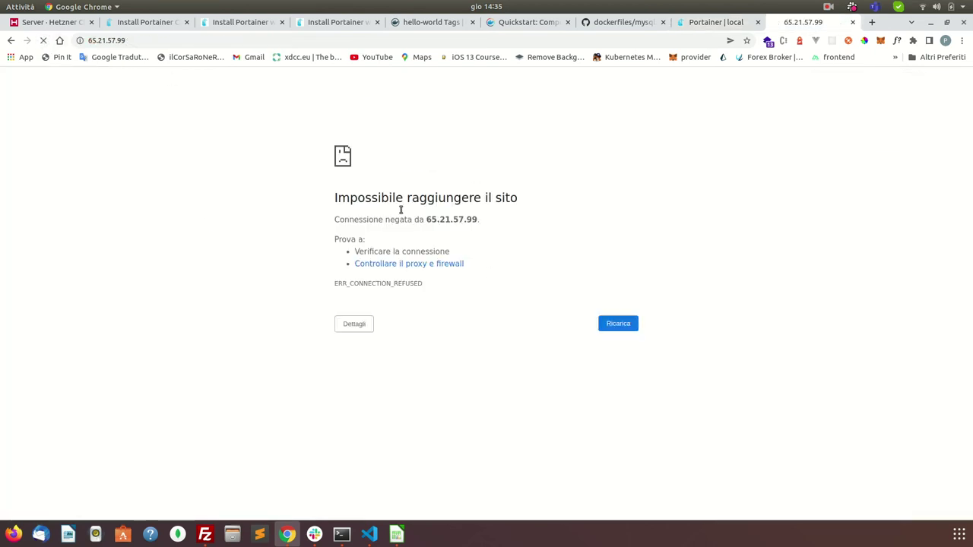
Return to Portainer's container list and start the myNginx container again
click(696, 27)
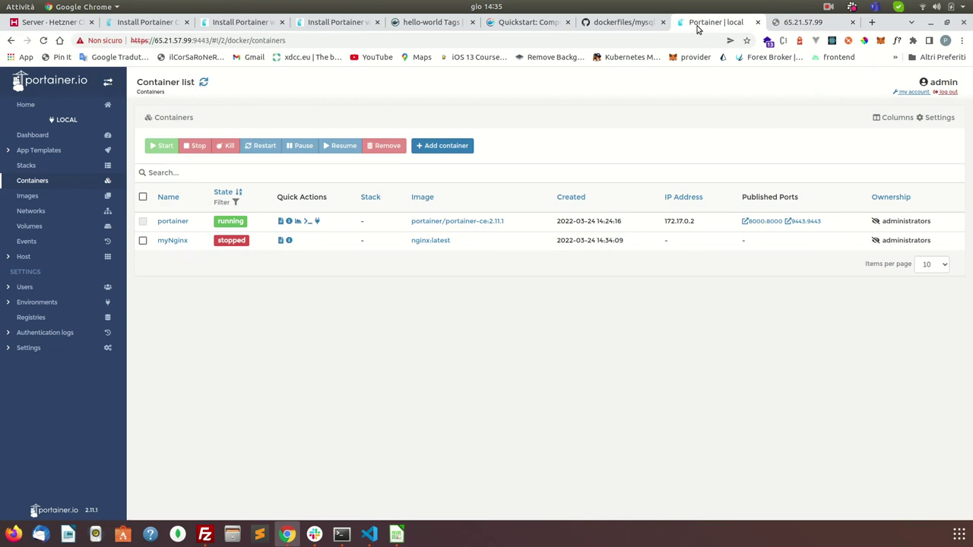
click(143, 241)
click(162, 145)
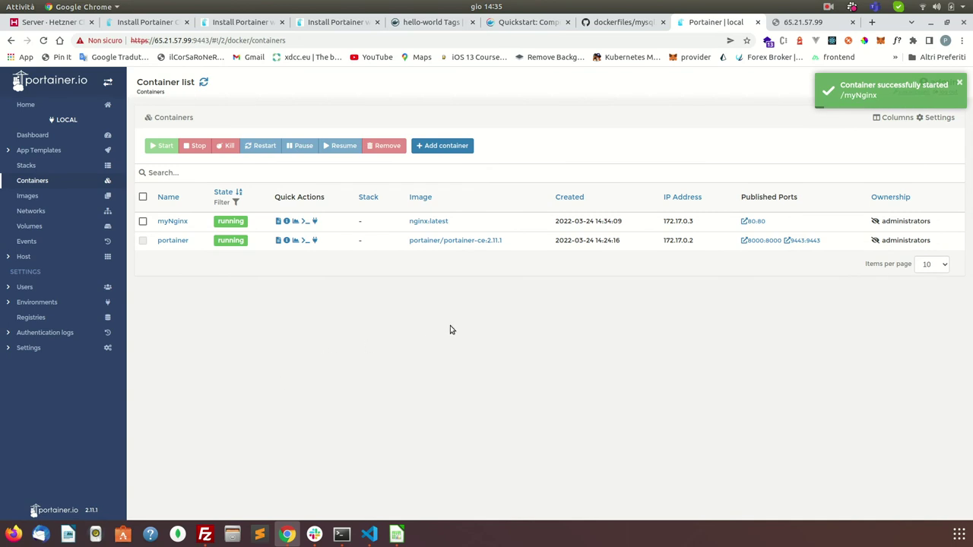
Glance at the volume list, then begin a new stack with the web editor build method and name it demo-wordpress
click(28, 226)
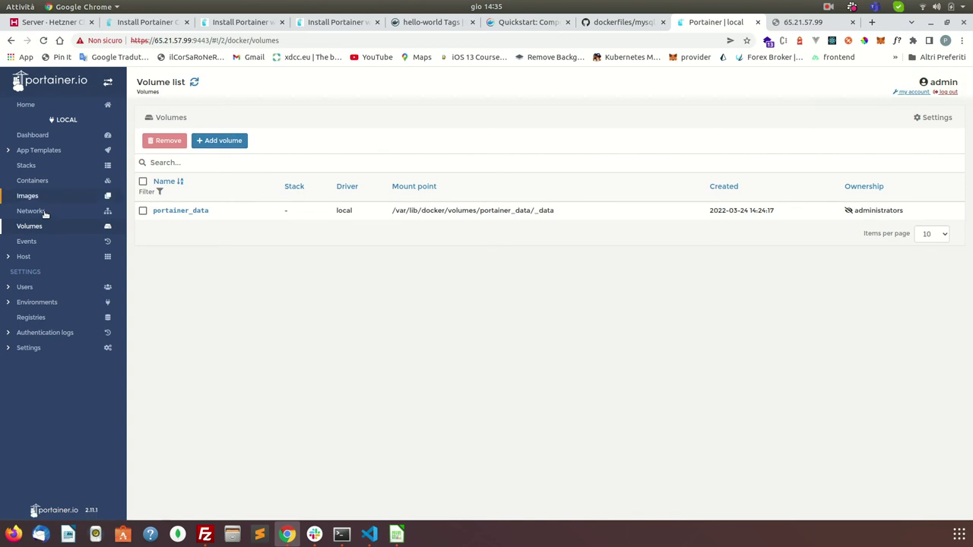
click(27, 166)
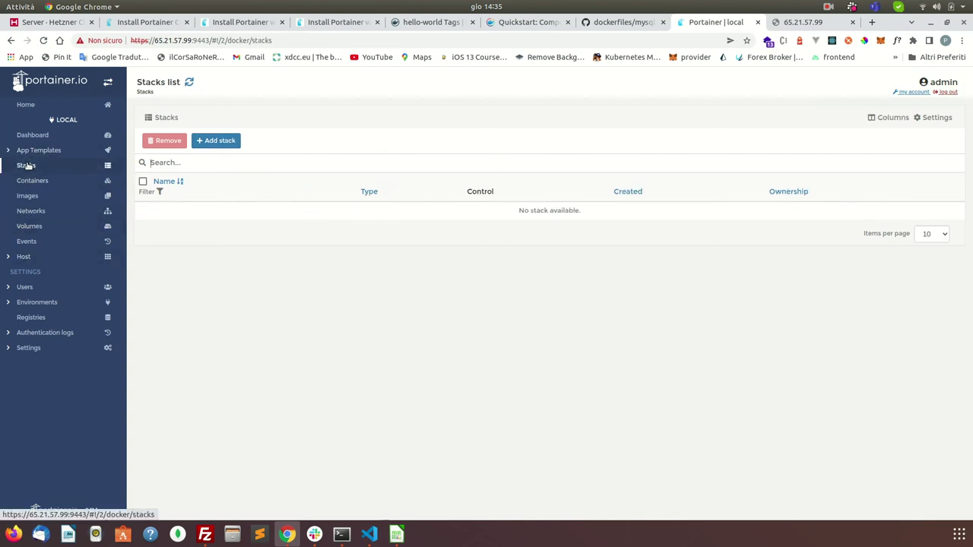
click(221, 142)
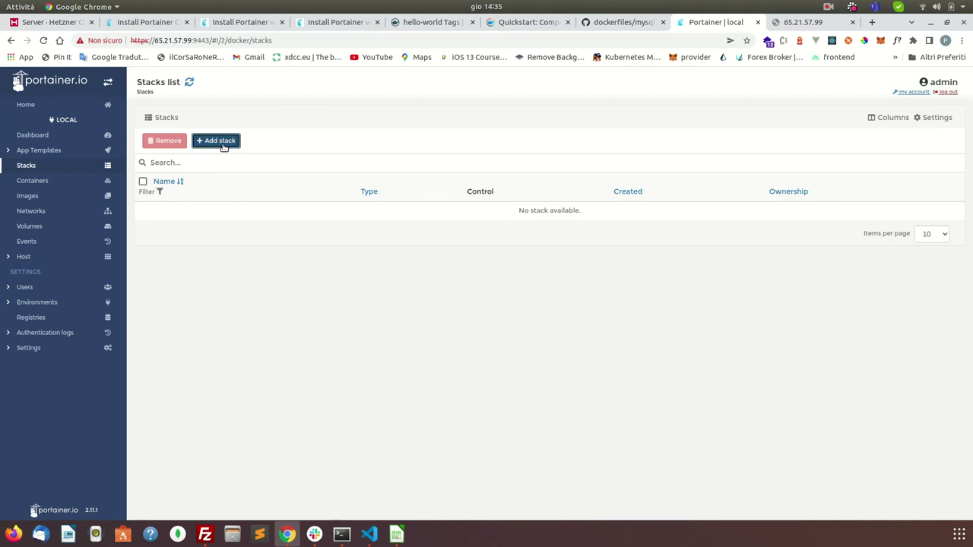
click(227, 278)
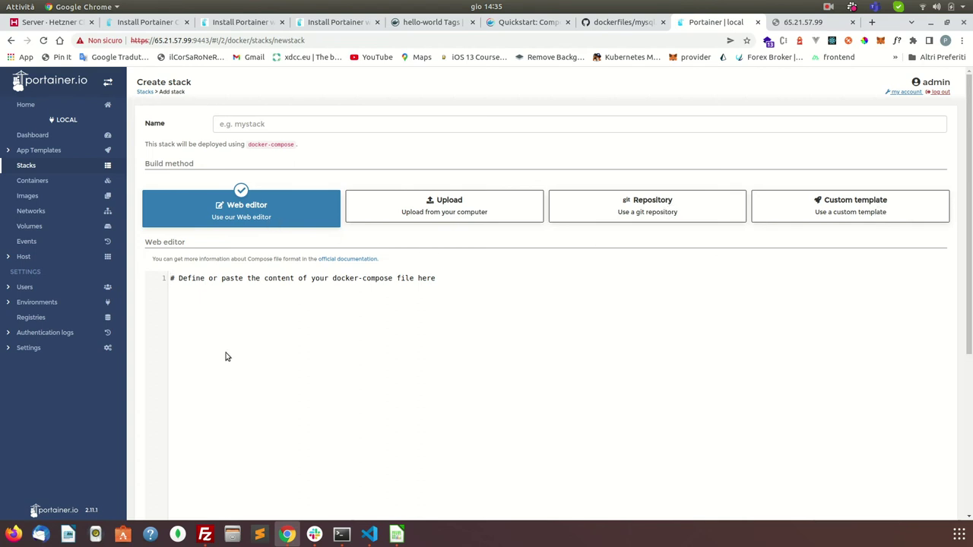
click(255, 128)
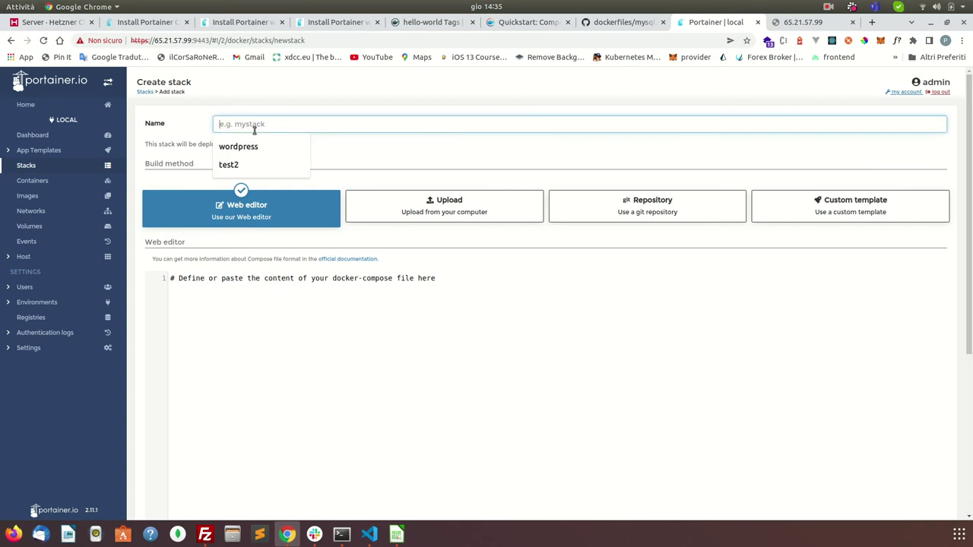
text(demo-wordpress)
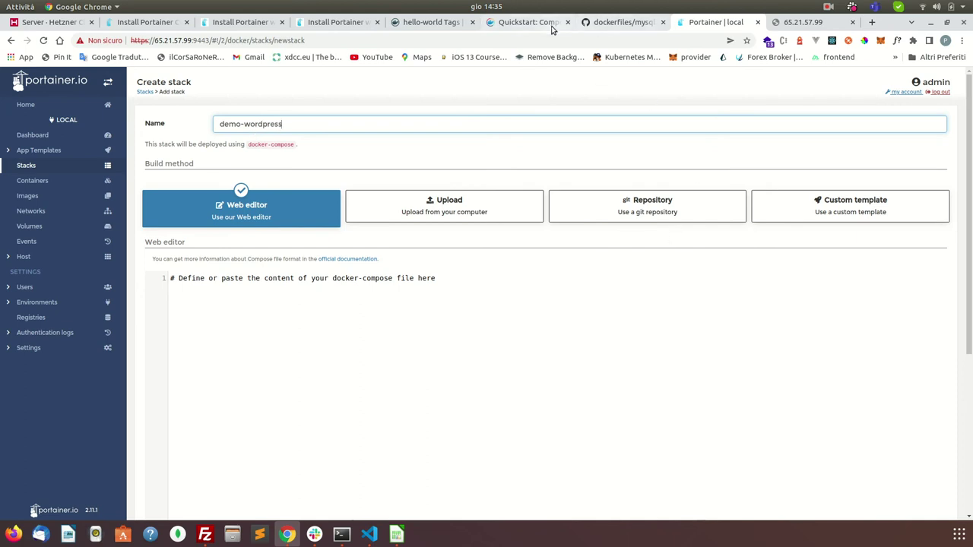
Copy the full docker-compose.yml example, from the version line to the volumes section, from the Docker docs WordPress quickstart
click(527, 23)
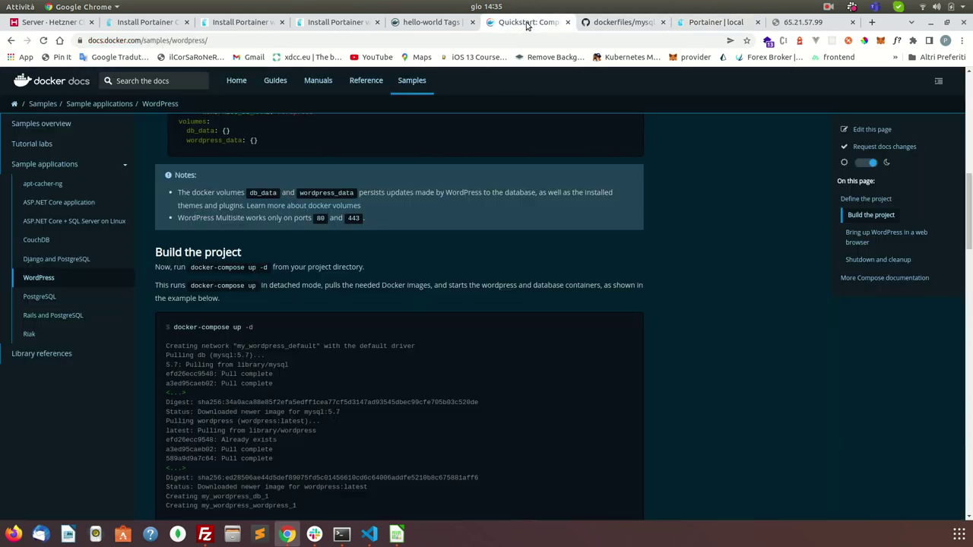
click(47, 278)
scroll(375, 339, down, 5)
scroll(376, 337, down, 5)
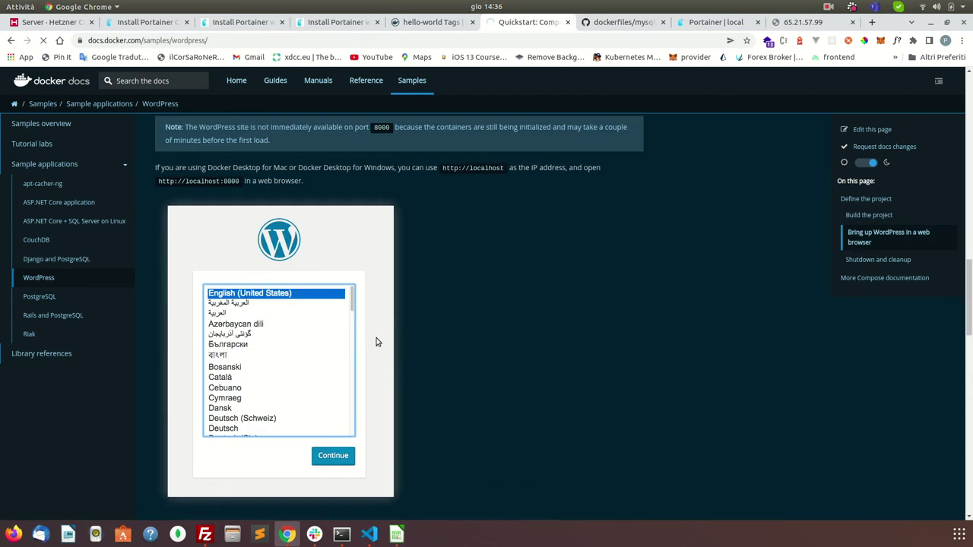
scroll(382, 338, up, 12)
scroll(384, 339, up, 7)
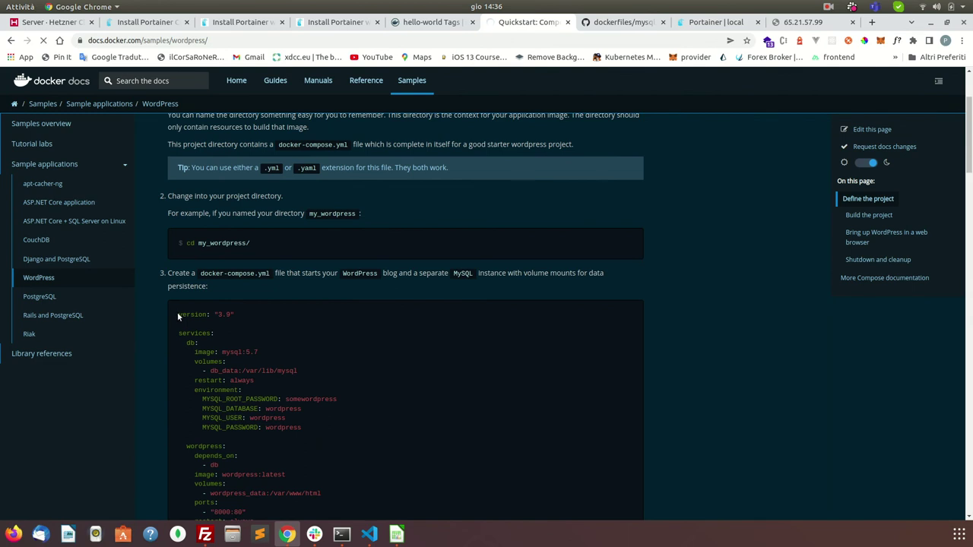
drag(177, 314, 263, 438)
key(ctrl+c)
scroll(278, 379, down, 4)
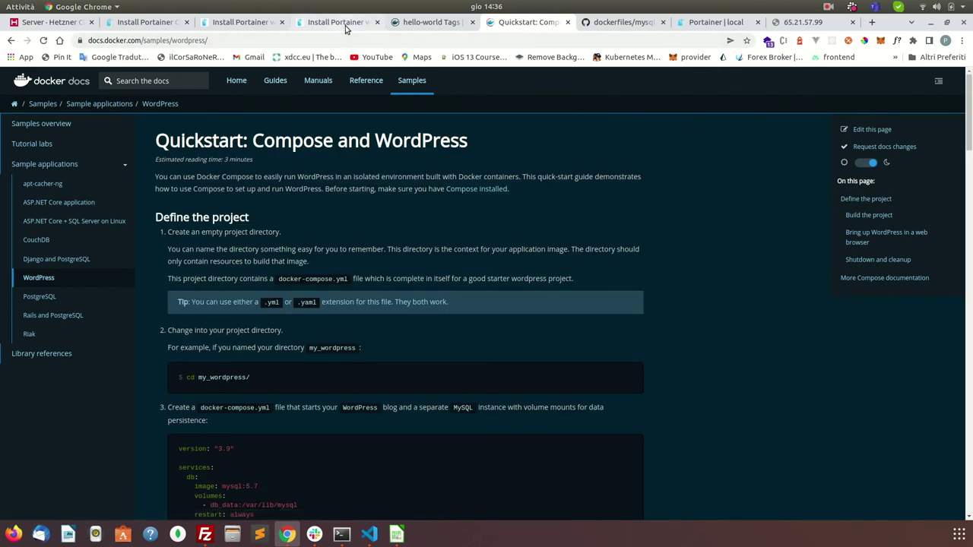
Return to Portainer's stack creation page and paste the copied compose content into the web editor
click(334, 22)
click(797, 22)
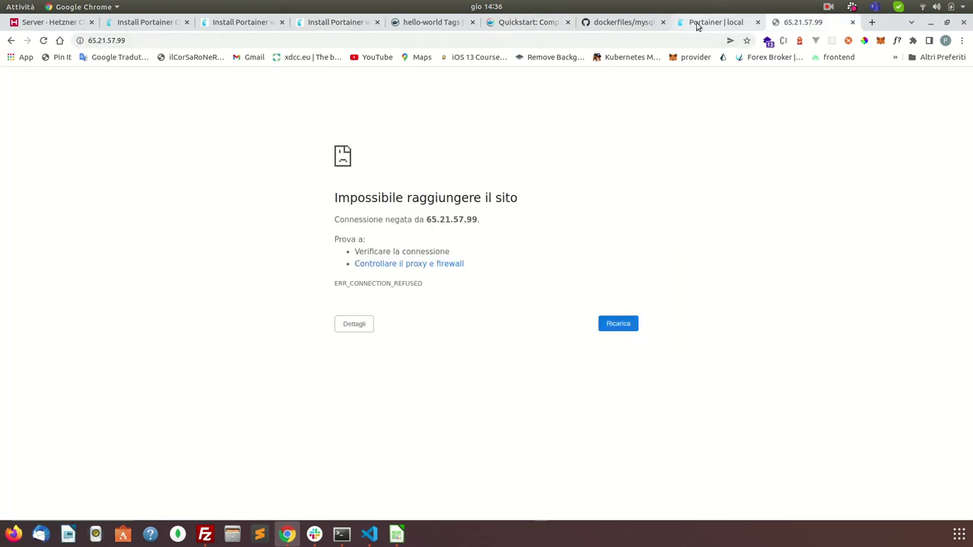
click(697, 23)
click(252, 285)
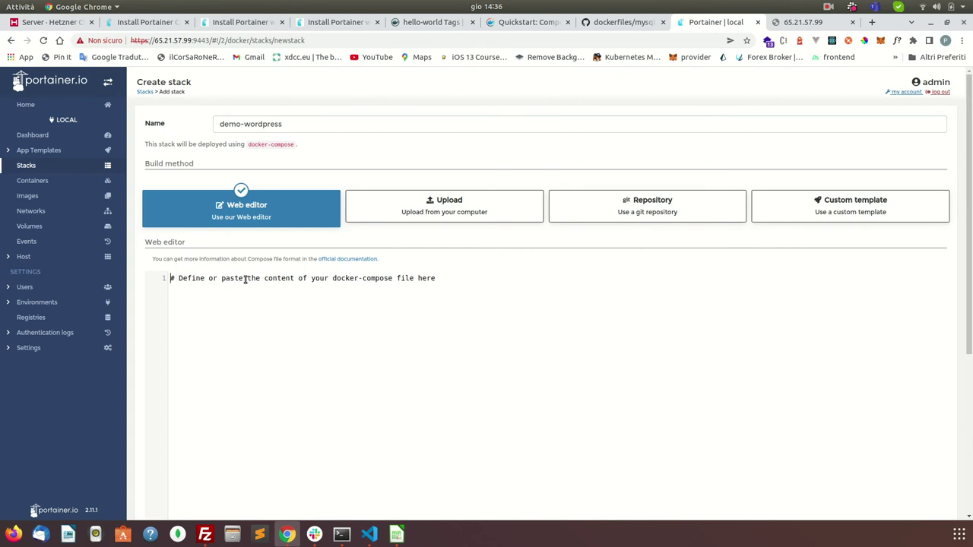
key(ctrl+v)
Set the wordpress service's port mapping to 8080:80 in the compose content
scroll(317, 327, up, 3)
scroll(217, 289, down, 3)
scroll(222, 389, down, 1)
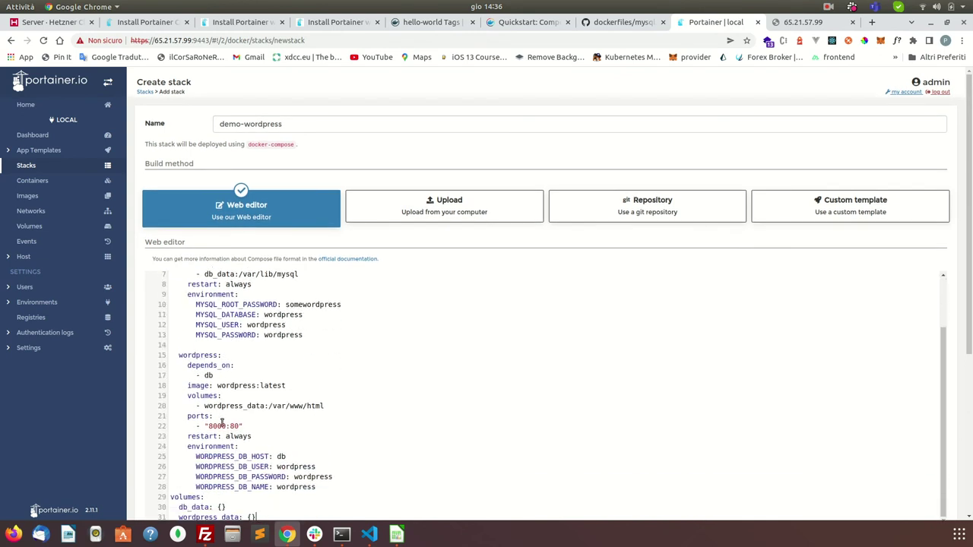
key(BackSpace)
key(BackSpace)
text(80)
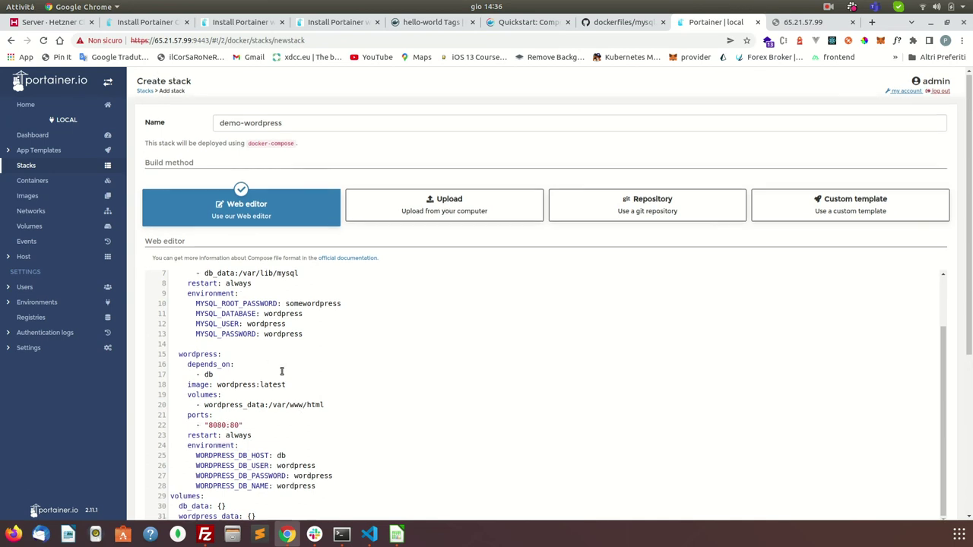
Review the compose content's db and wordpress services, including their images, volumes, ports, environment variables and the depends_on setting
scroll(270, 334, up, 2)
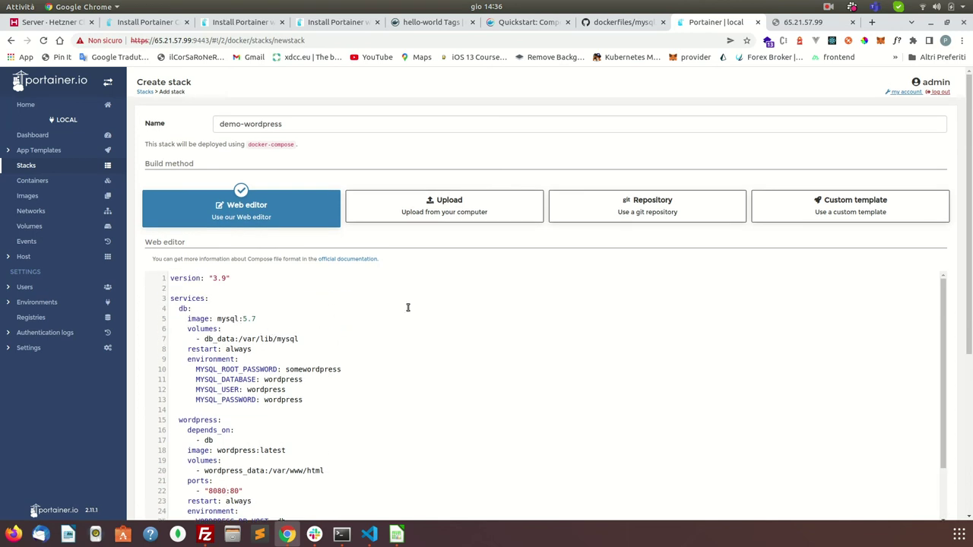
scroll(956, 234, down, 3)
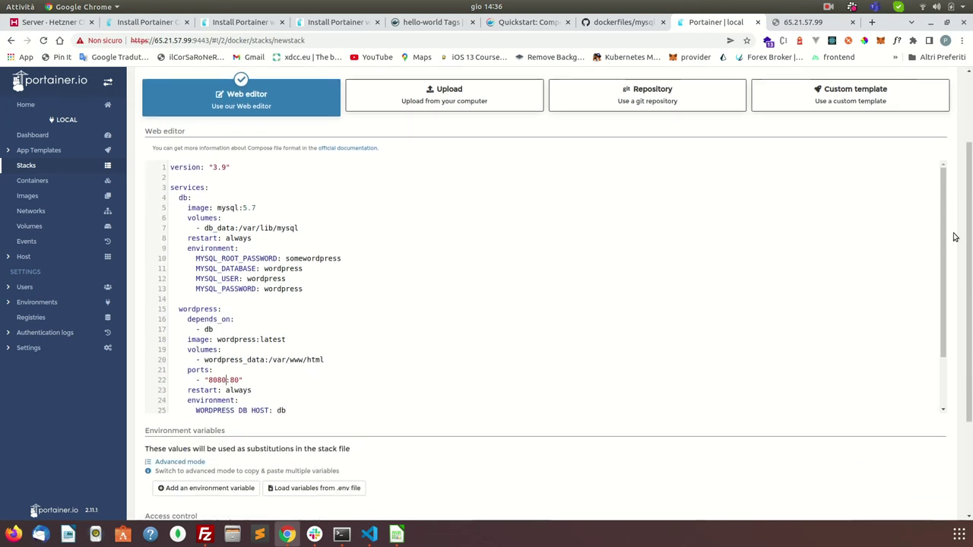
scroll(308, 214, down, 3)
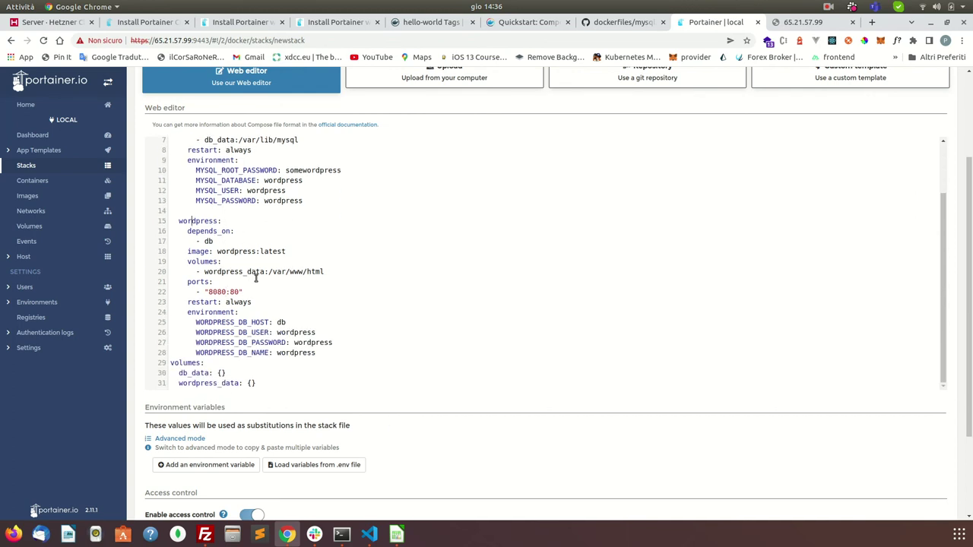
scroll(255, 278, up, 3)
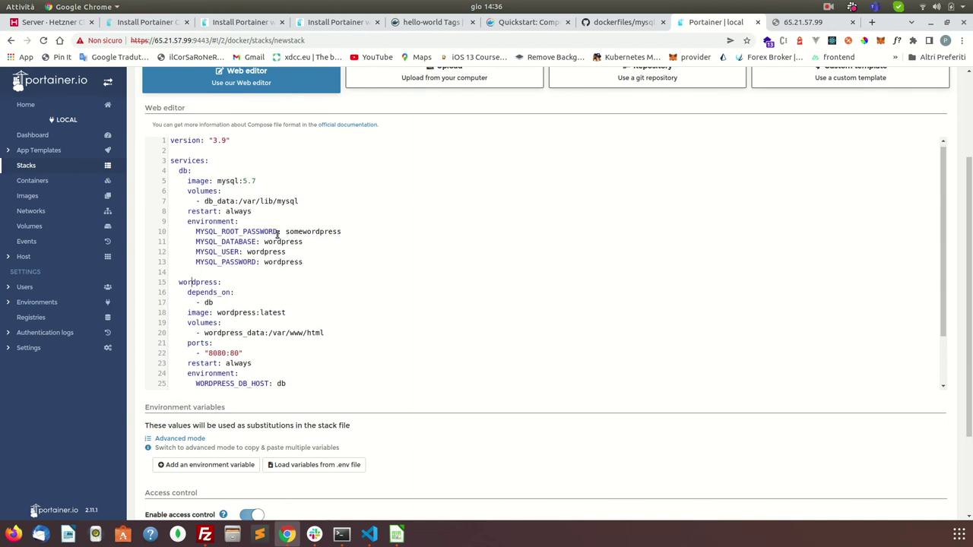
scroll(218, 211, down, 3)
scroll(284, 279, down, 3)
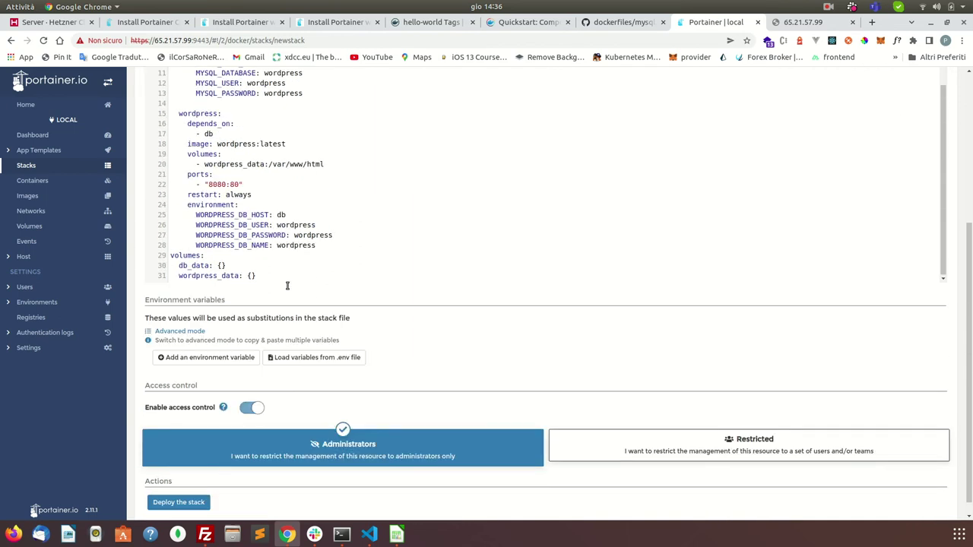
scroll(256, 221, up, 7)
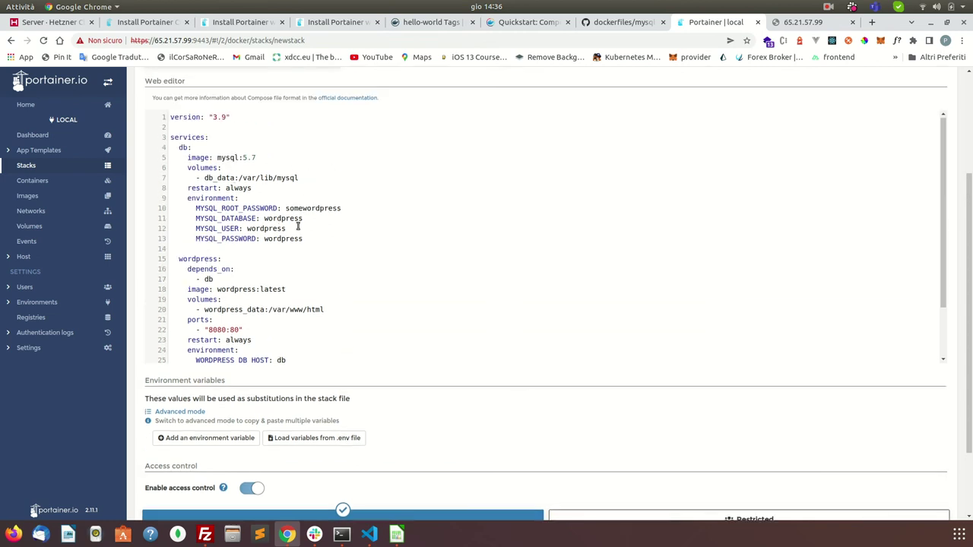
scroll(298, 228, down, 3)
scroll(249, 245, down, 1)
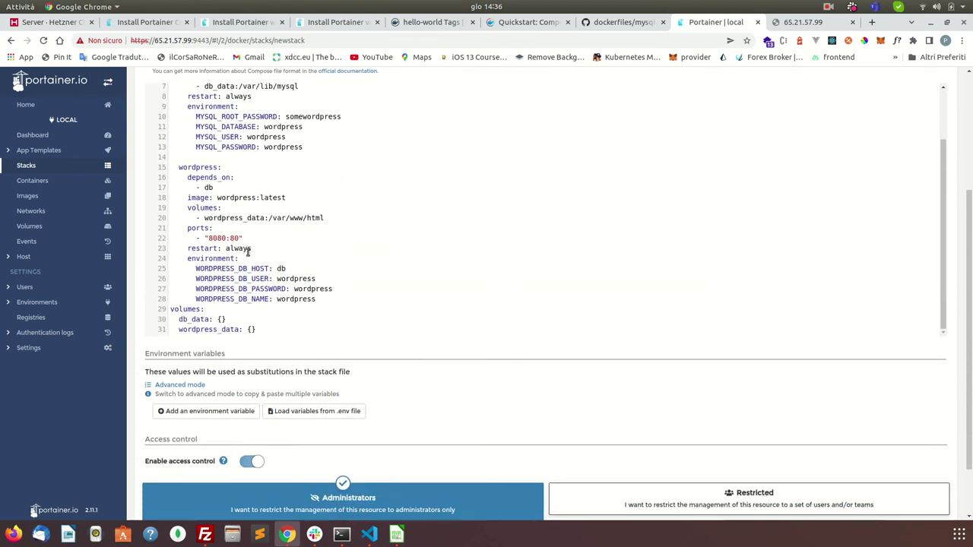
scroll(285, 268, up, 1)
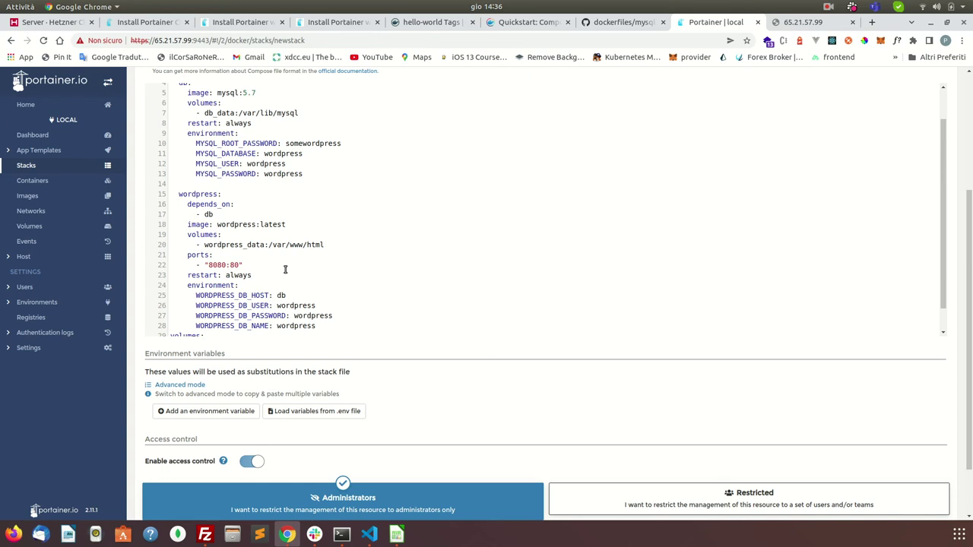
scroll(284, 269, down, 1)
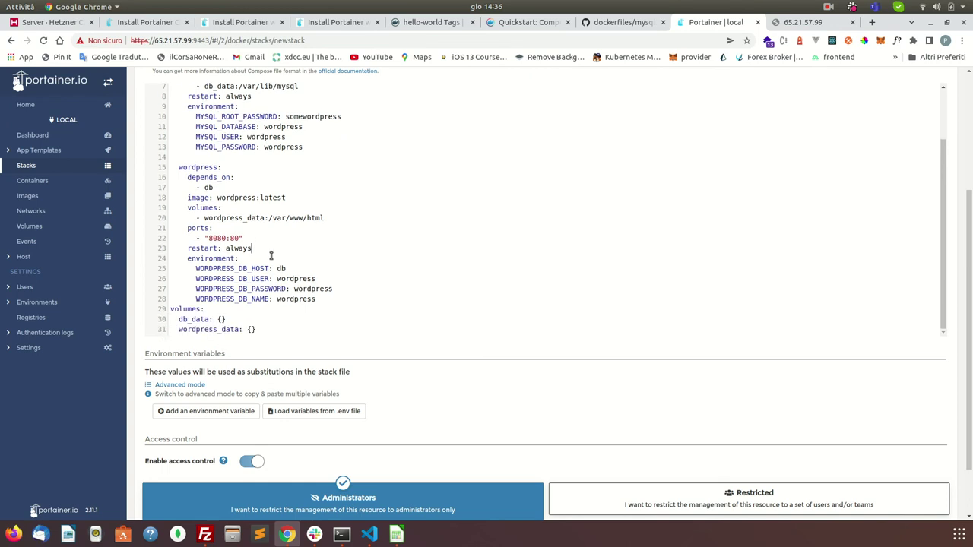
scroll(272, 260, up, 3)
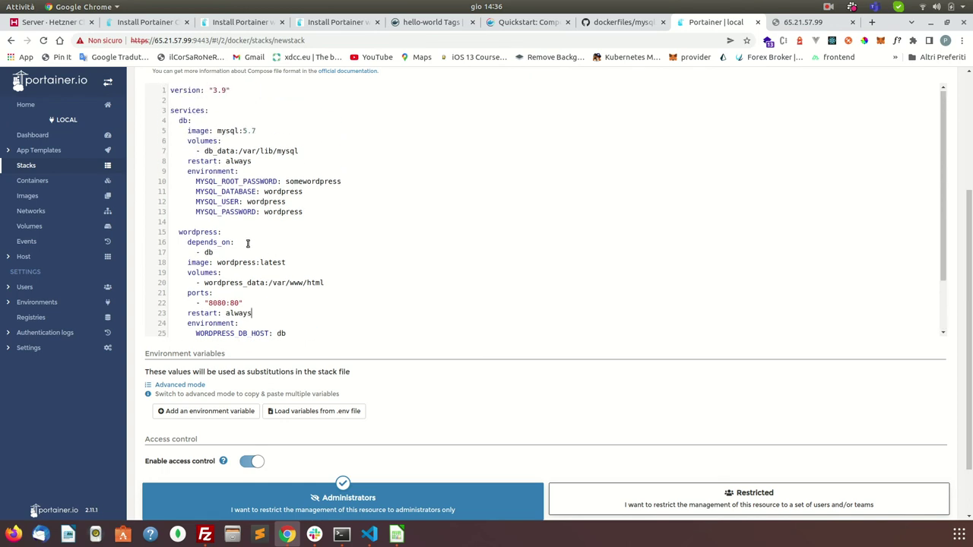
scroll(247, 242, up, 3)
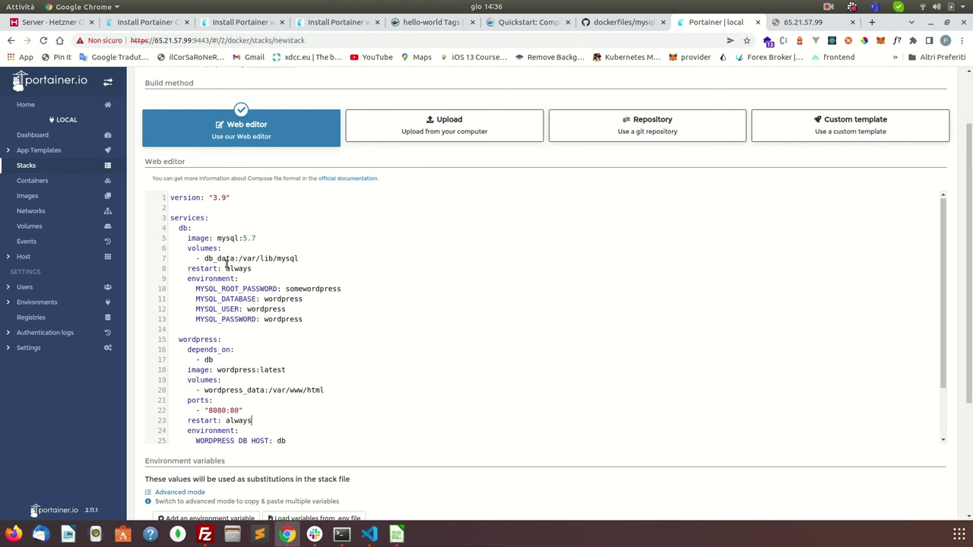
scroll(248, 284, down, 1)
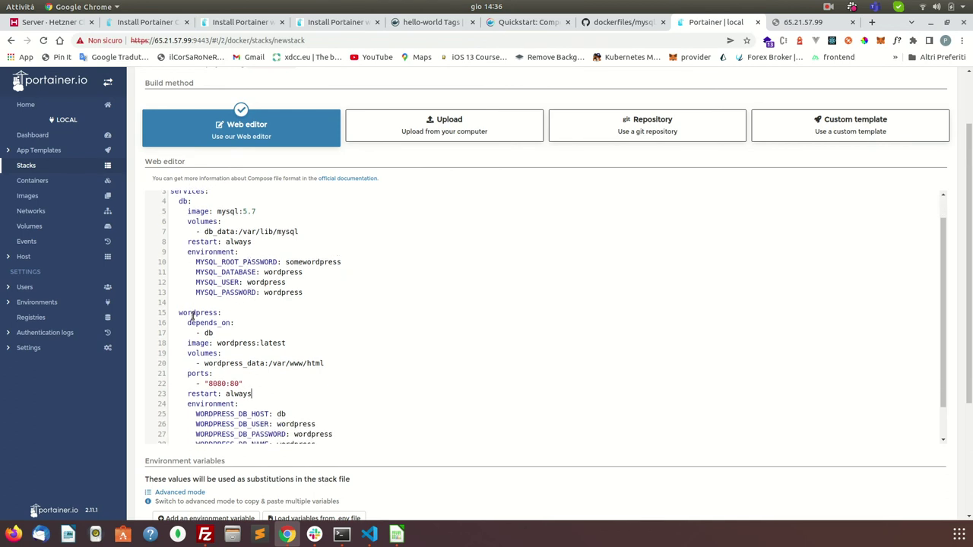
drag(185, 323, 253, 343)
scroll(279, 350, down, 1)
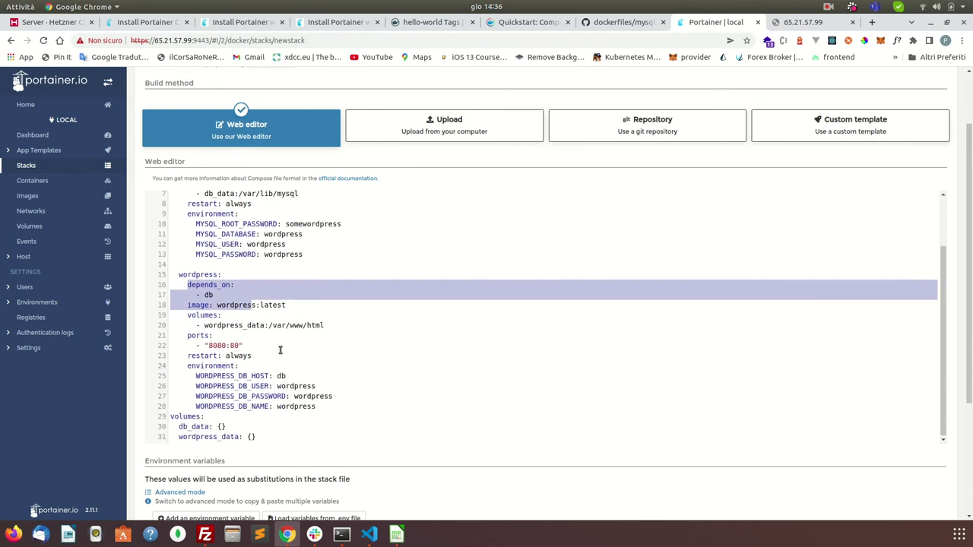
scroll(291, 391, down, 3)
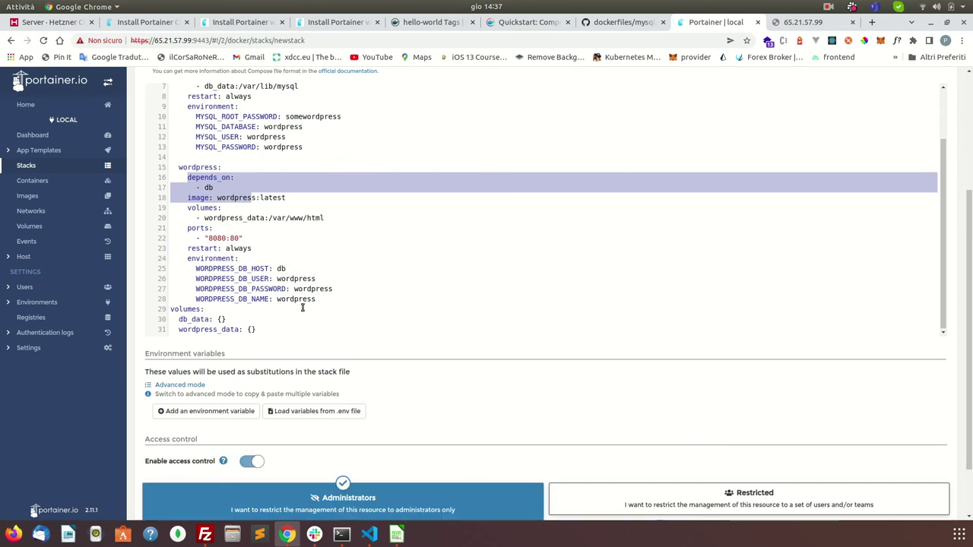
scroll(304, 301, down, 2)
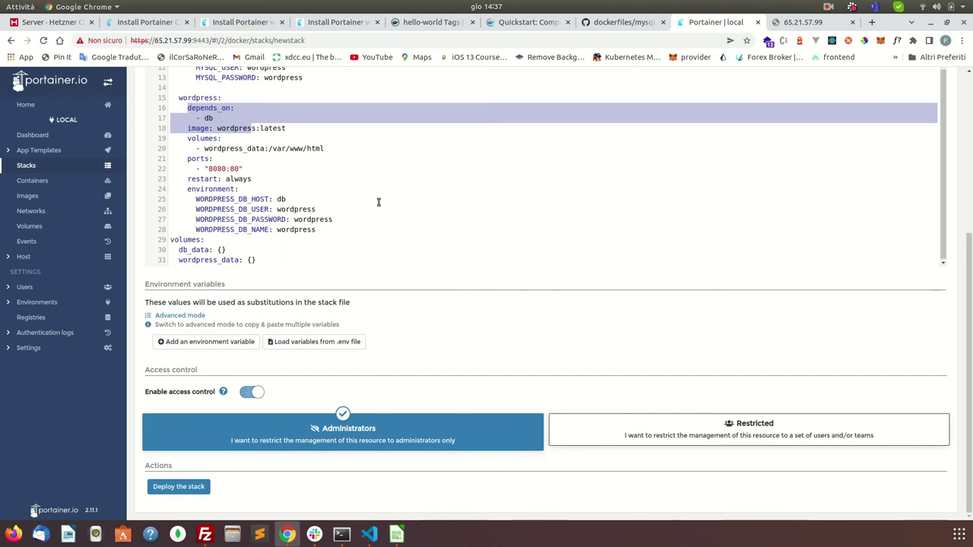
scroll(340, 241, up, 2)
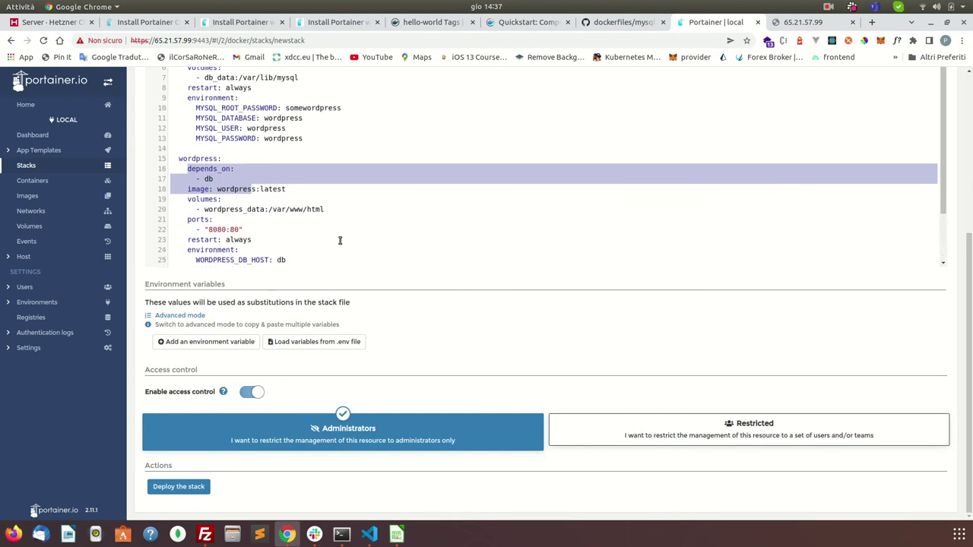
scroll(475, 164, up, 5)
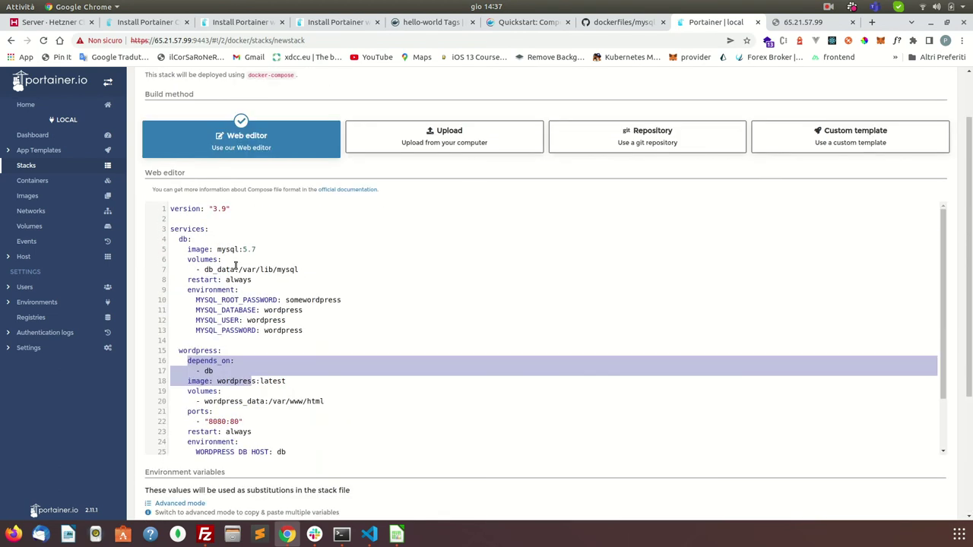
scroll(255, 299, down, 2)
scroll(317, 325, down, 4)
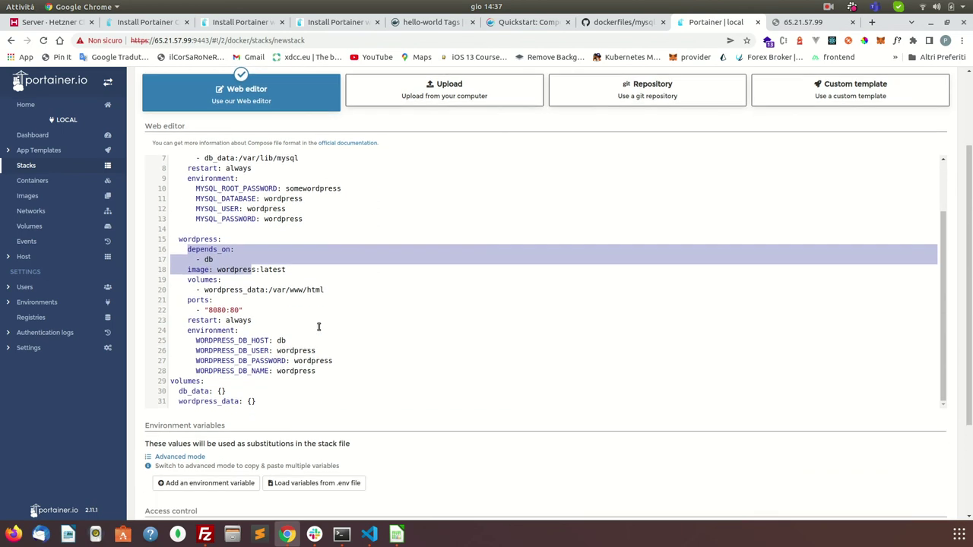
scroll(347, 233, up, 2)
scroll(294, 189, up, 5)
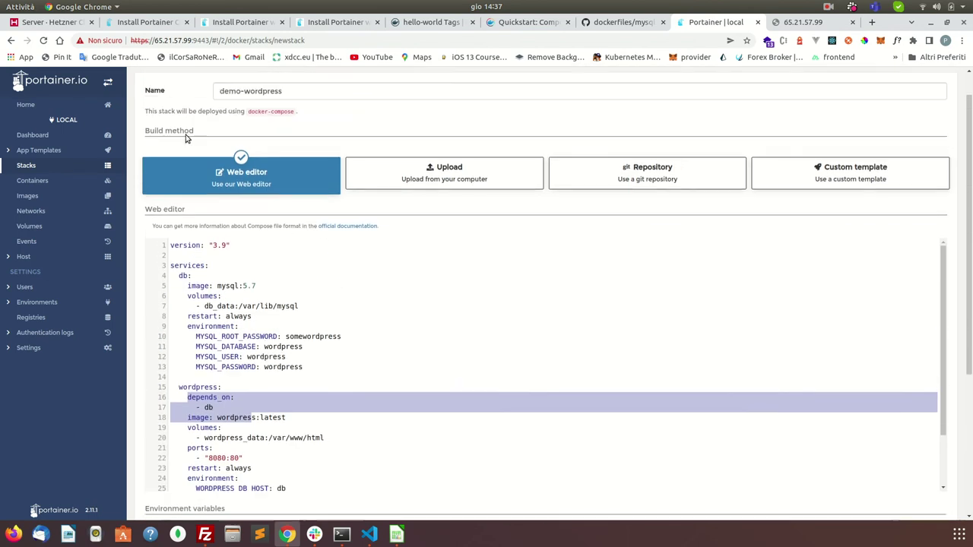
Deploy the demo-wordpress stack with administrators-only access and check Portainer's image list and container list
scroll(271, 304, down, 4)
scroll(289, 259, down, 3)
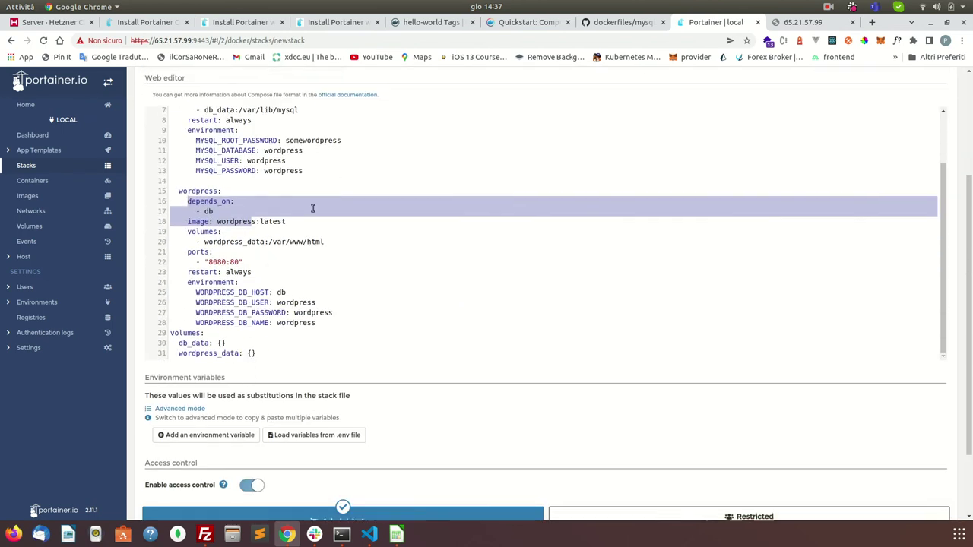
scroll(267, 323, down, 5)
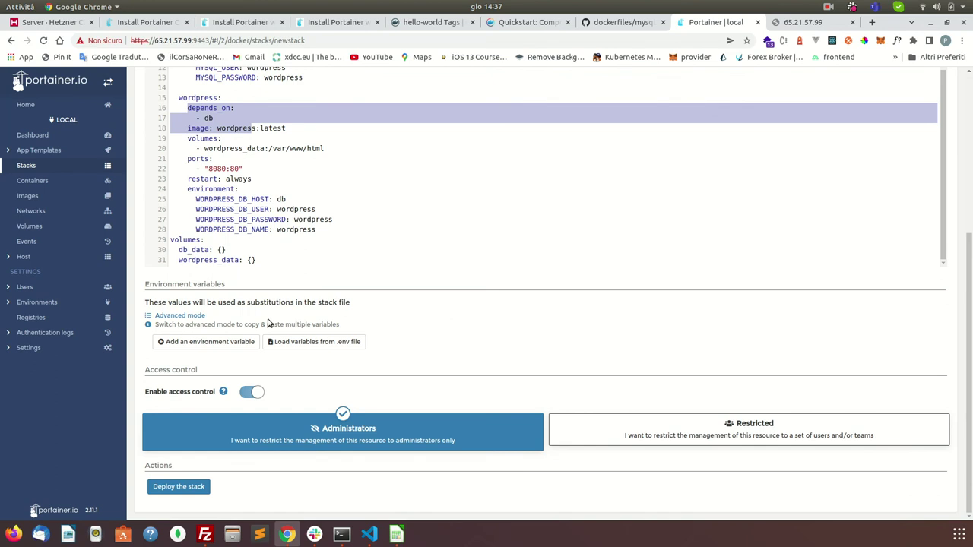
click(195, 488)
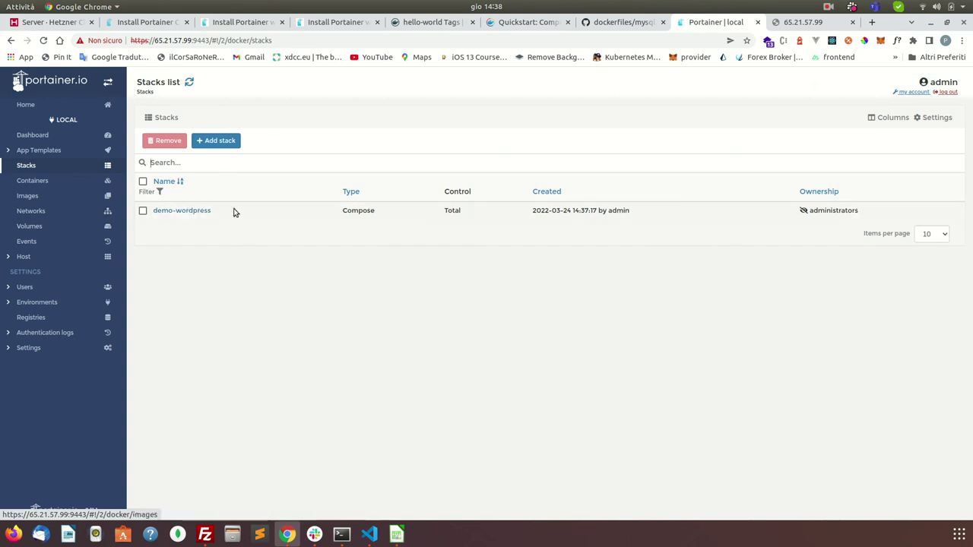
click(27, 196)
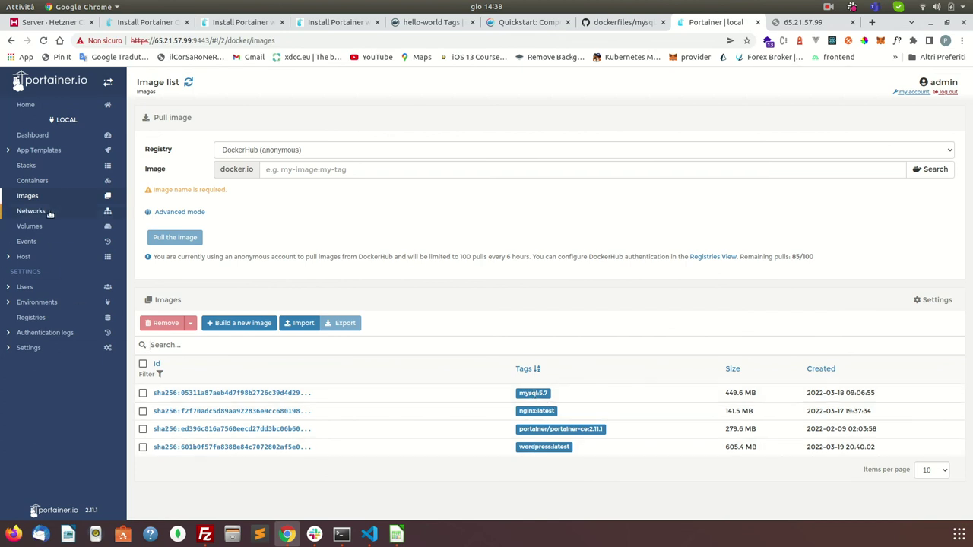
click(32, 180)
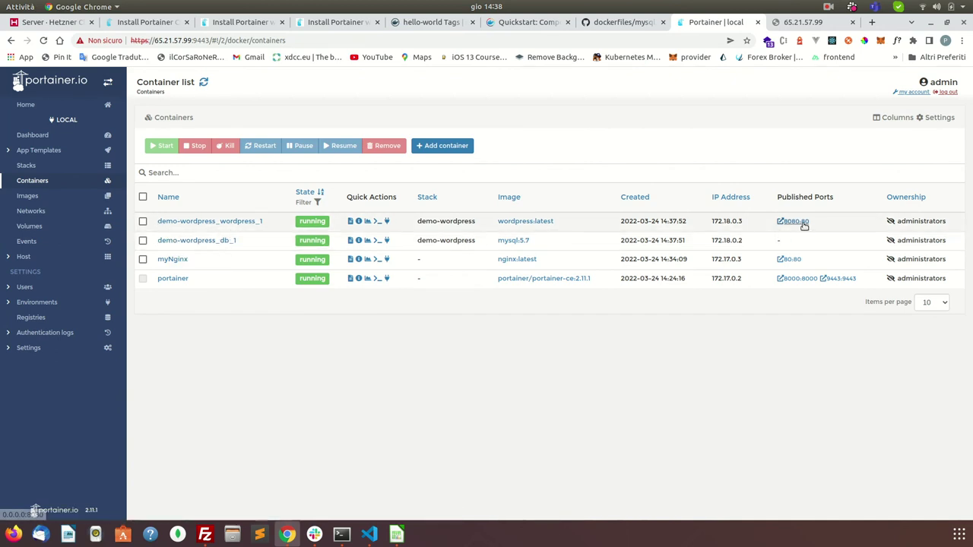
Open the deployed WordPress site in the other browser tab by adding port 8080 to the server address 65.21.57.99
click(803, 22)
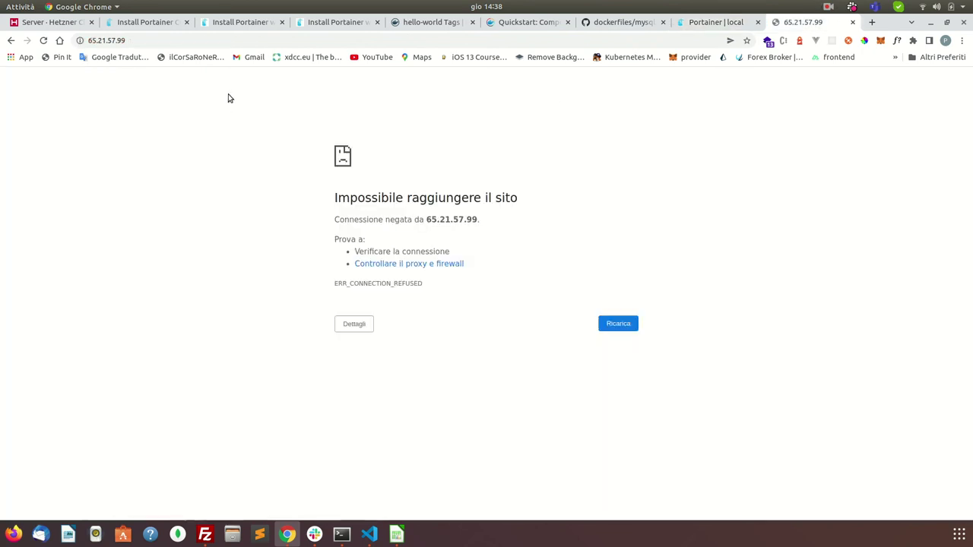
click(161, 41)
click(161, 41)
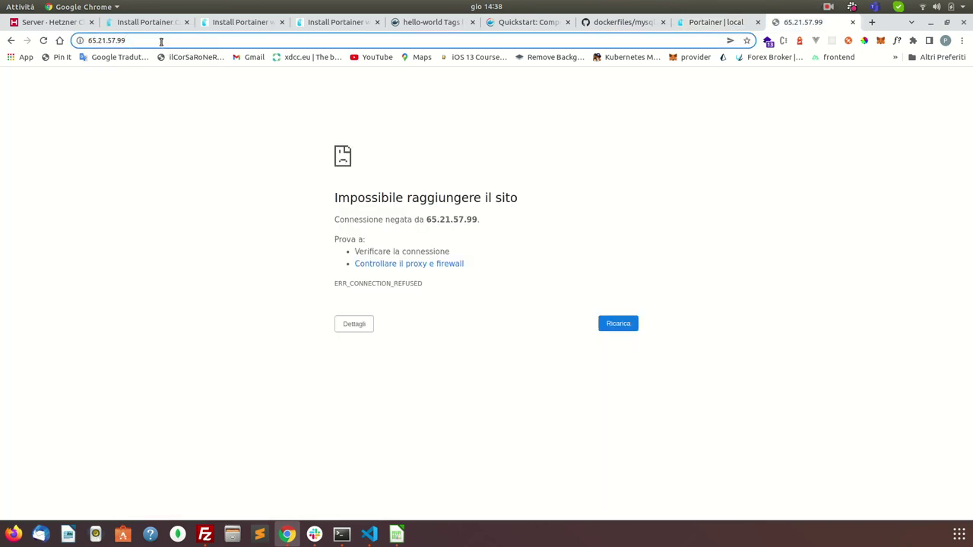
text(:8080)
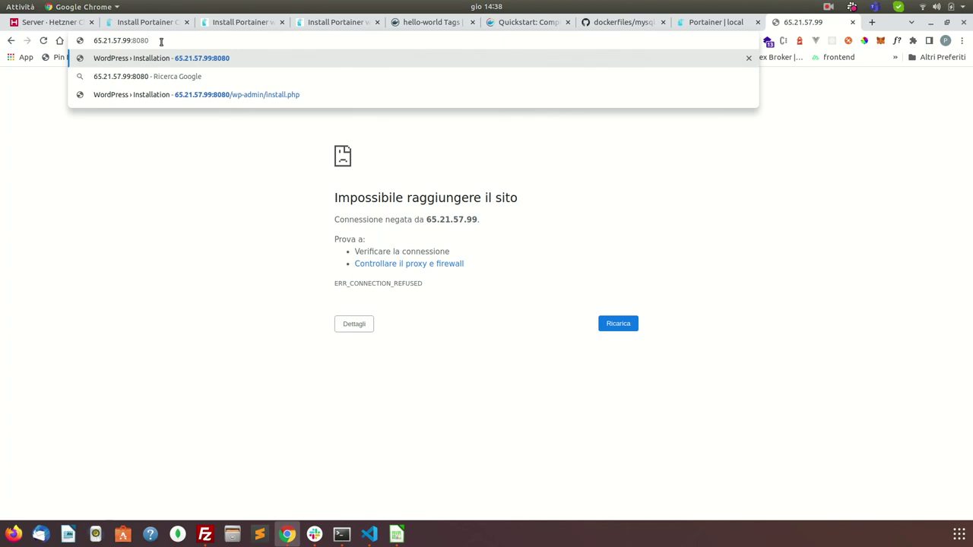
key(Return)
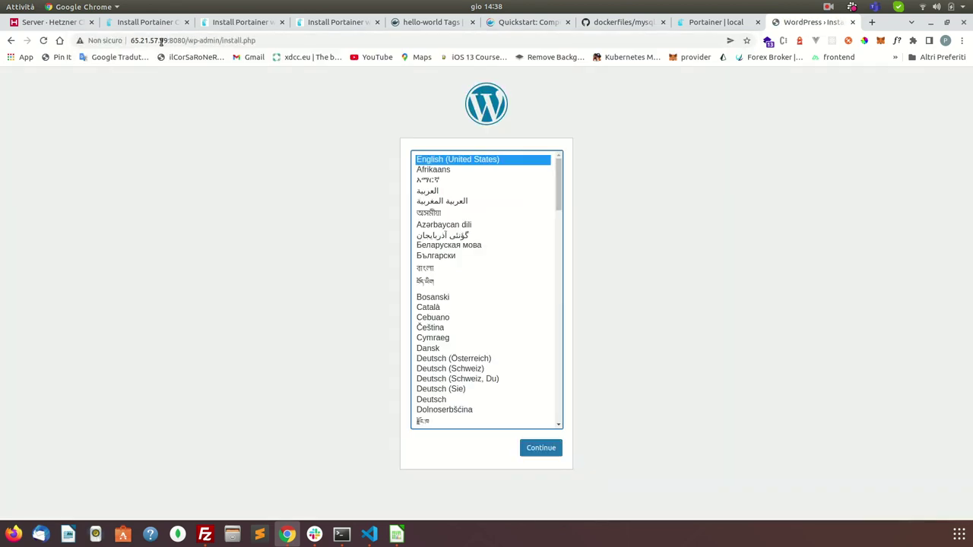
Choose Italiano as the WordPress installation language and continue to the site information form
scroll(430, 294, down, 2)
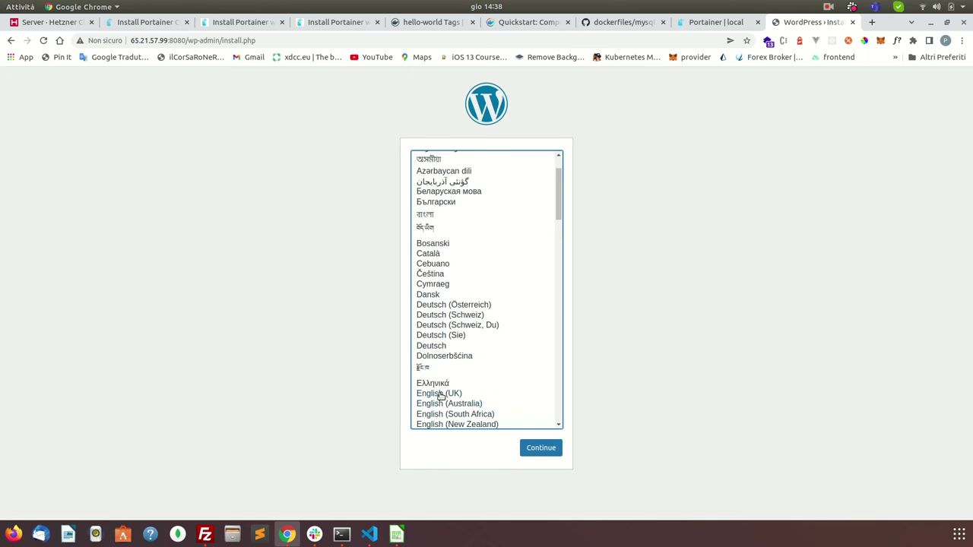
click(439, 394)
scroll(539, 413, down, 4)
scroll(524, 401, down, 6)
scroll(494, 384, up, 3)
click(444, 323)
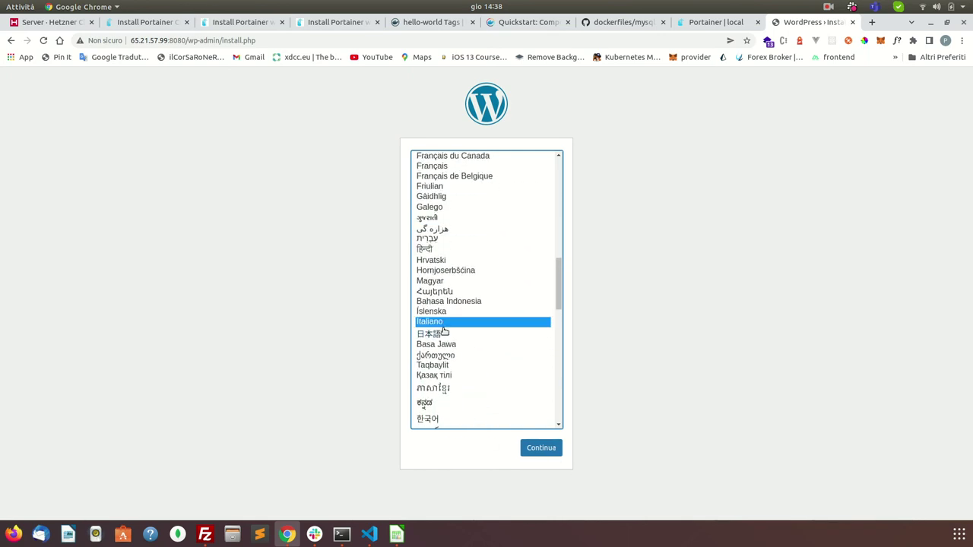
click(544, 451)
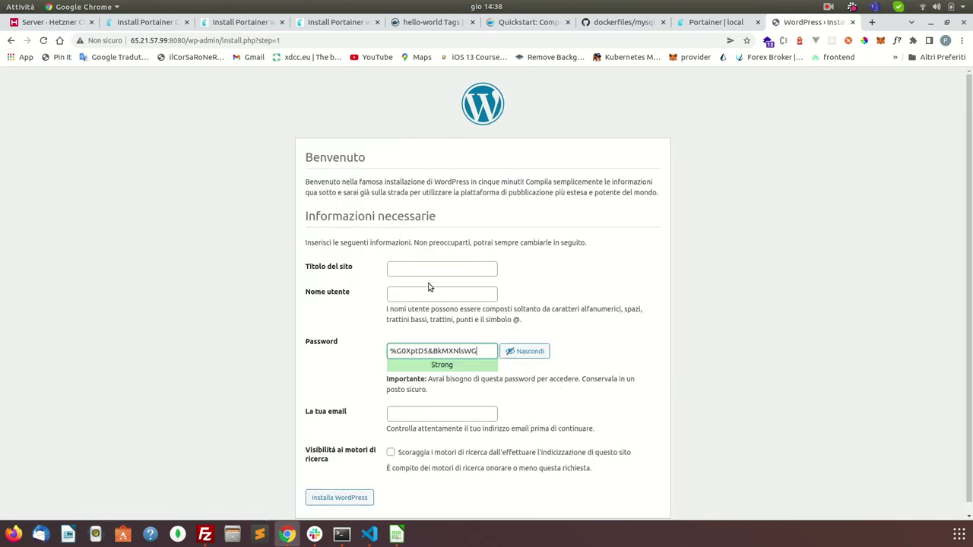
Set the WordPress site title to demo and the username to admin
key(Tab)
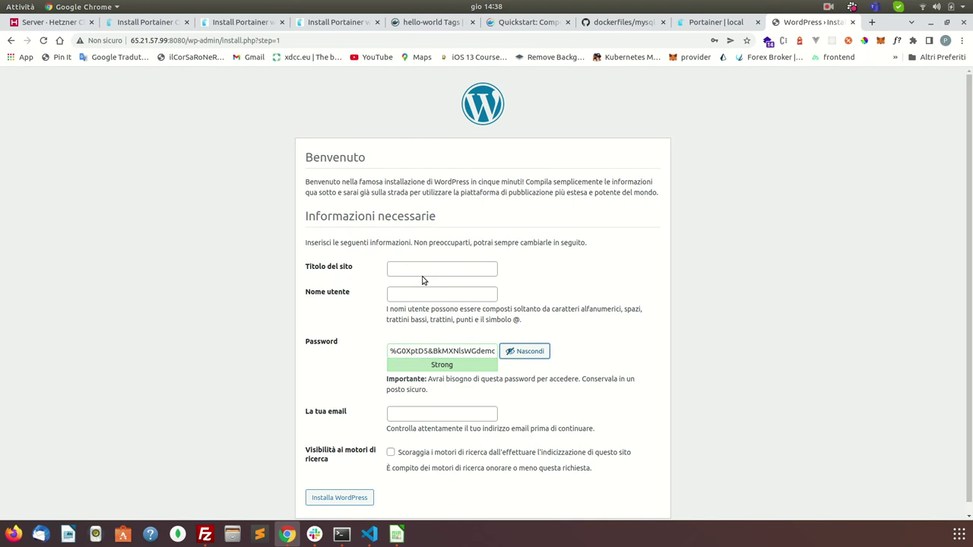
click(420, 272)
text(demo)
key(Tab)
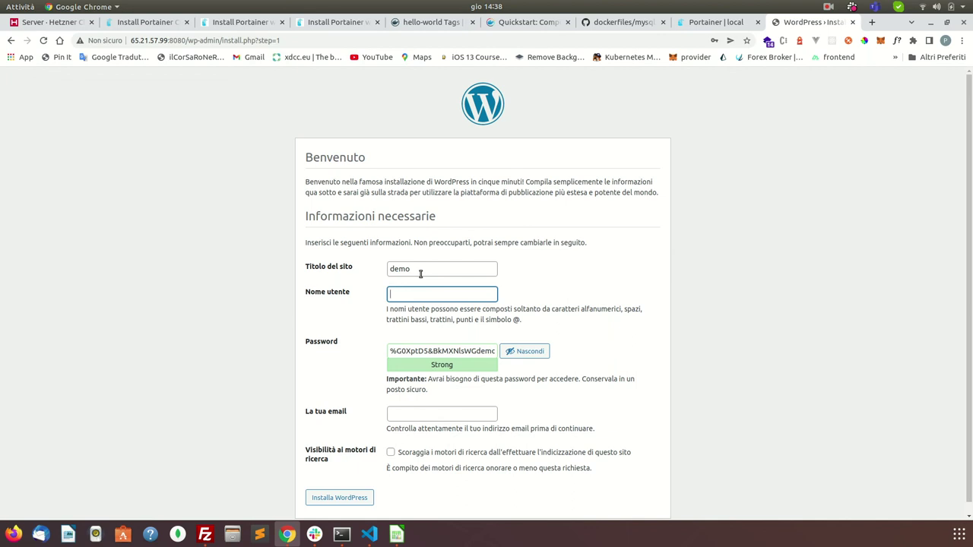
text(admin)
key(Tab)
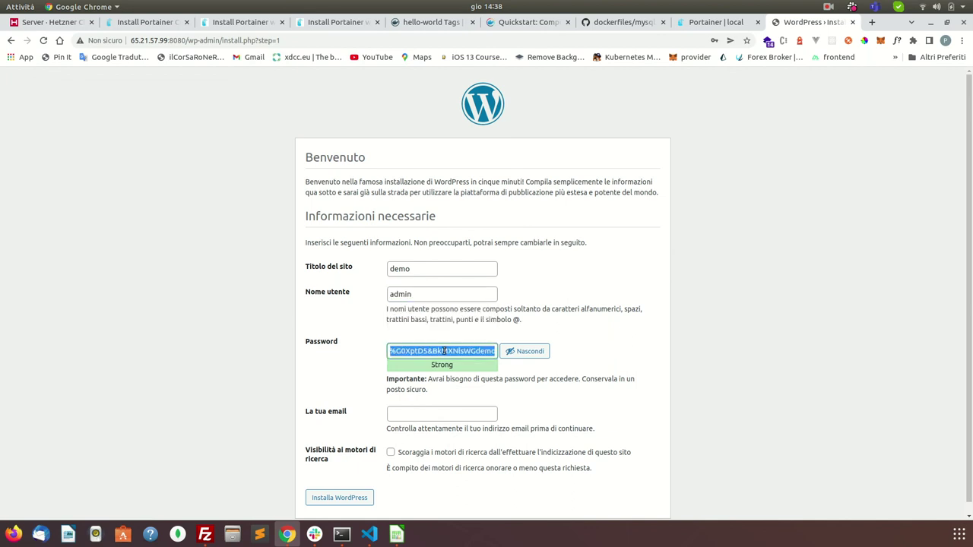
Enter the administrator's e-mail address and install WordPress
click(402, 410)
text(demo@demo.it)
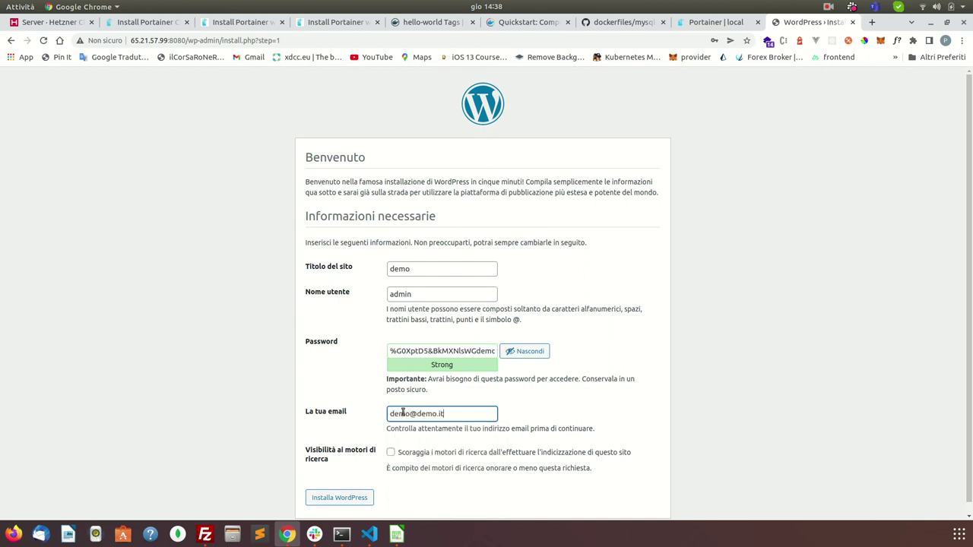
scroll(399, 410, down, 1)
click(391, 440)
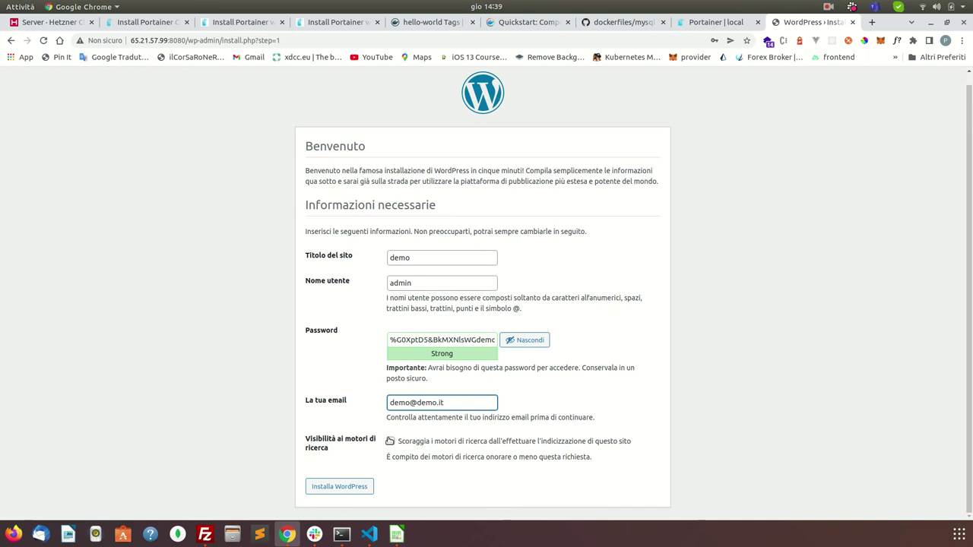
click(341, 486)
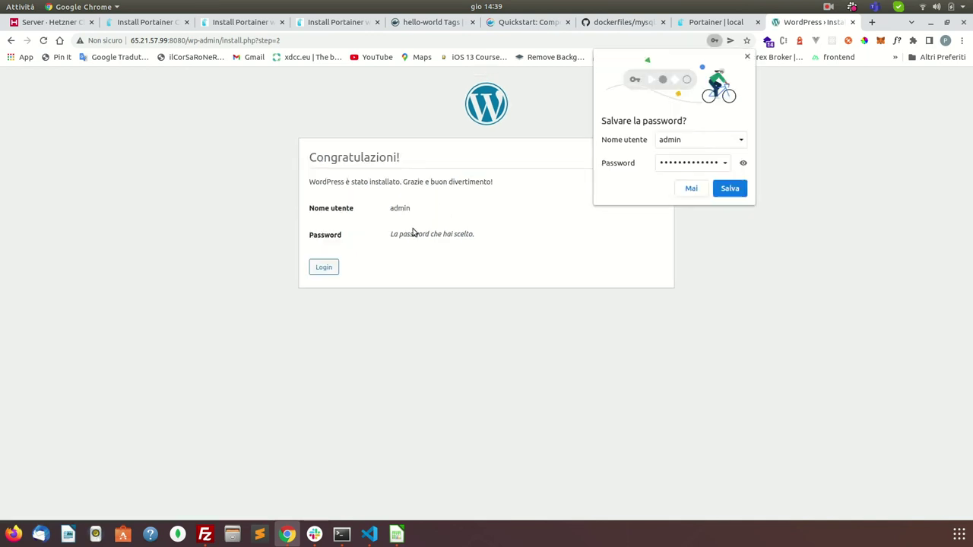
Log in to the new WordPress site as admin with the account password
click(332, 268)
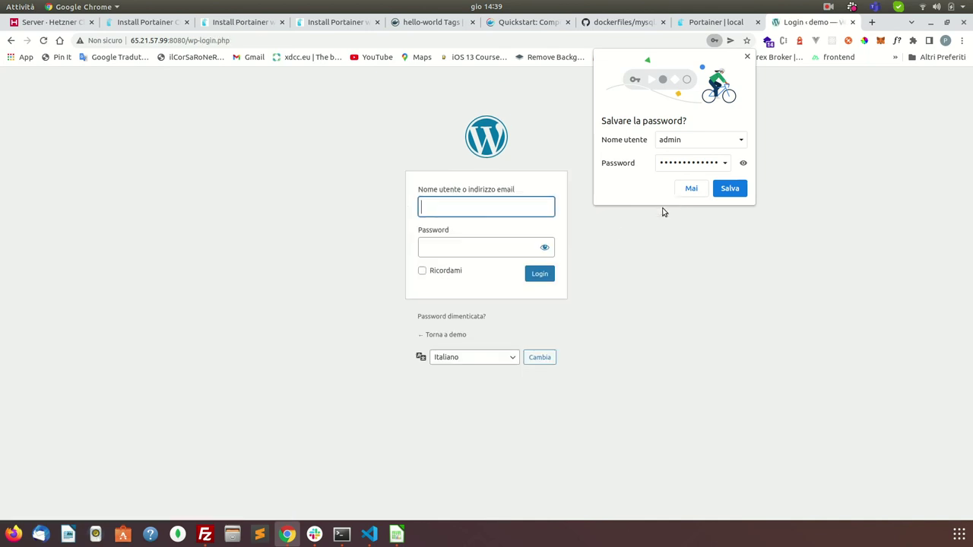
click(481, 204)
text(admin)
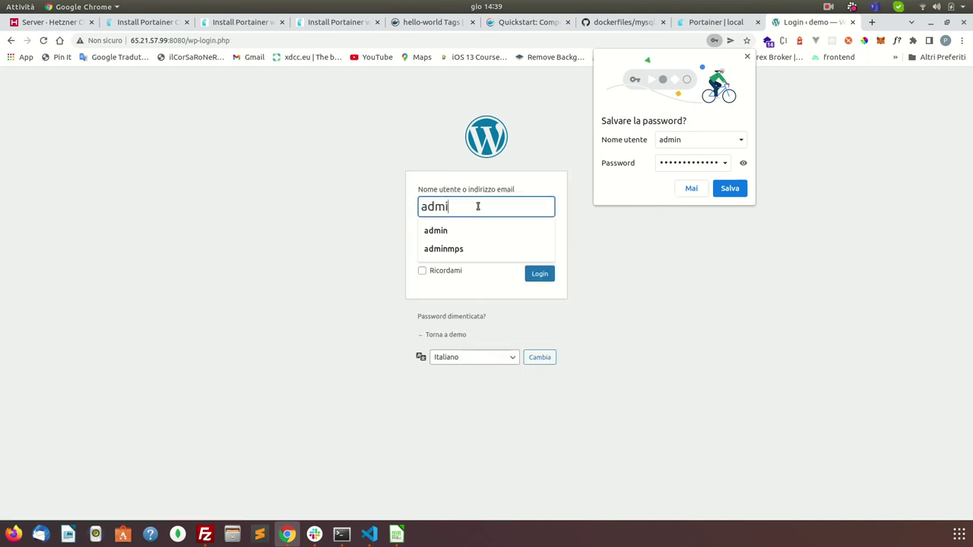
key(Tab)
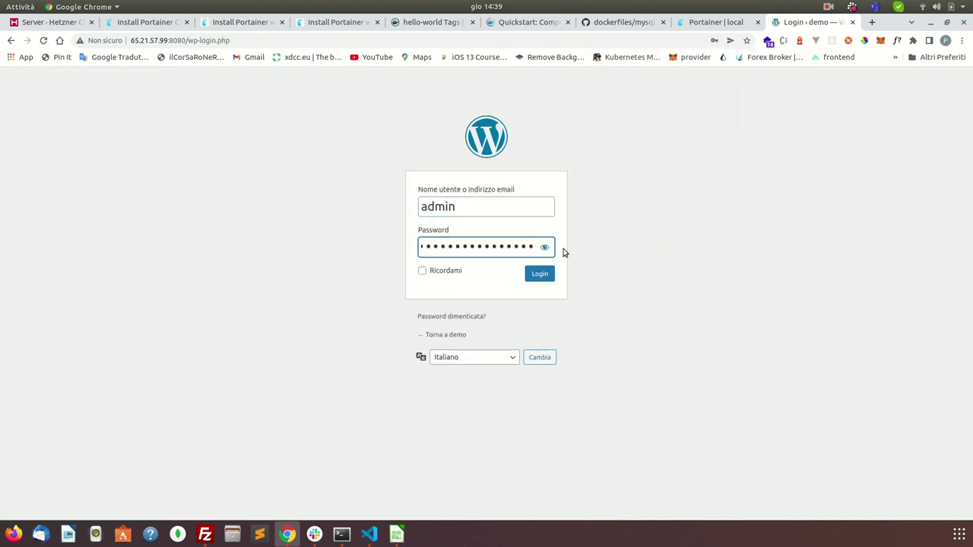
click(543, 278)
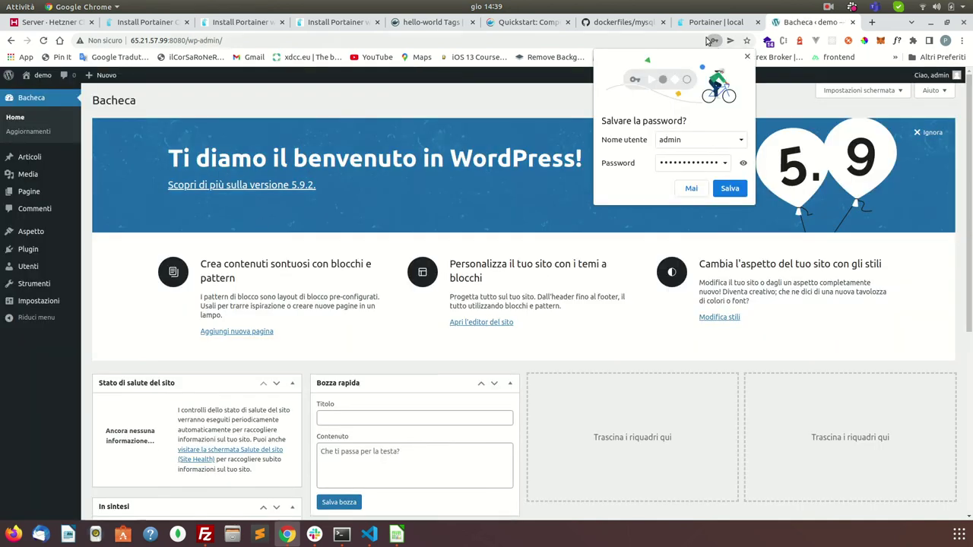
Return to Portainer and examine the demo-wordpress_wordpress_1 container's memory, CPU, network and I/O statistics and its process list
click(715, 25)
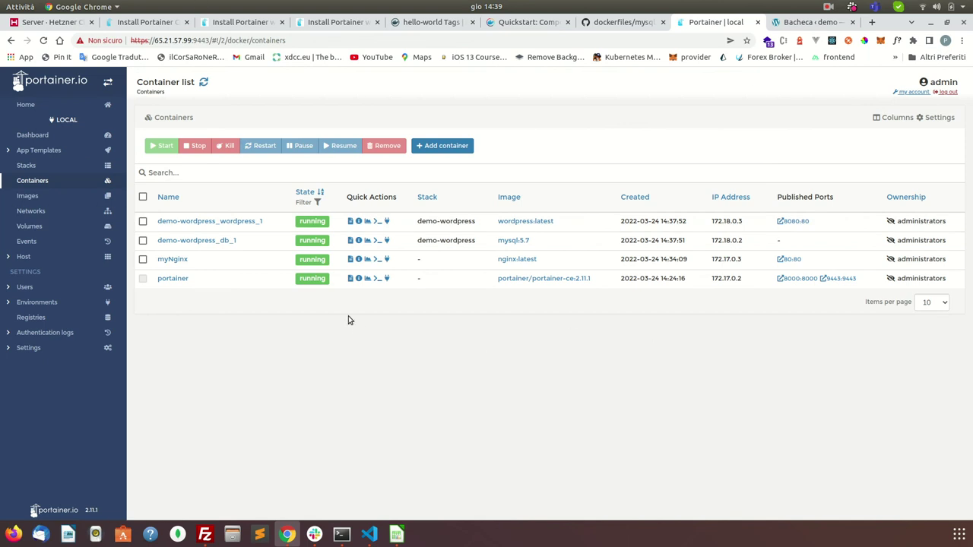
click(370, 222)
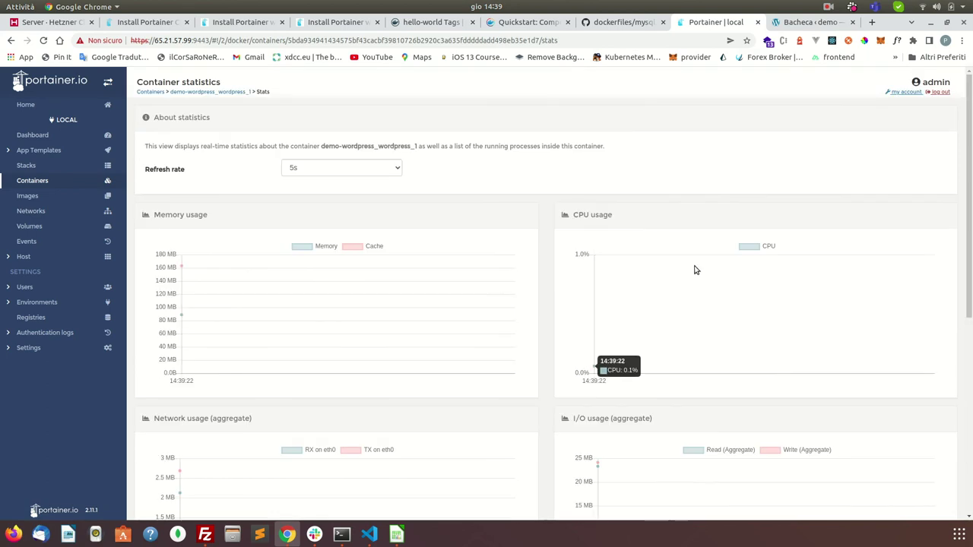
scroll(304, 304, down, 5)
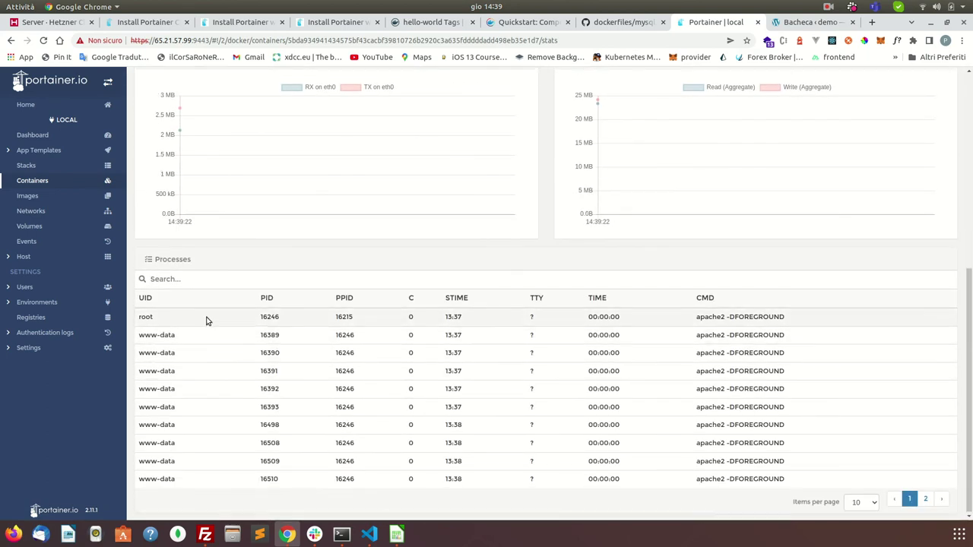
scroll(206, 320, up, 5)
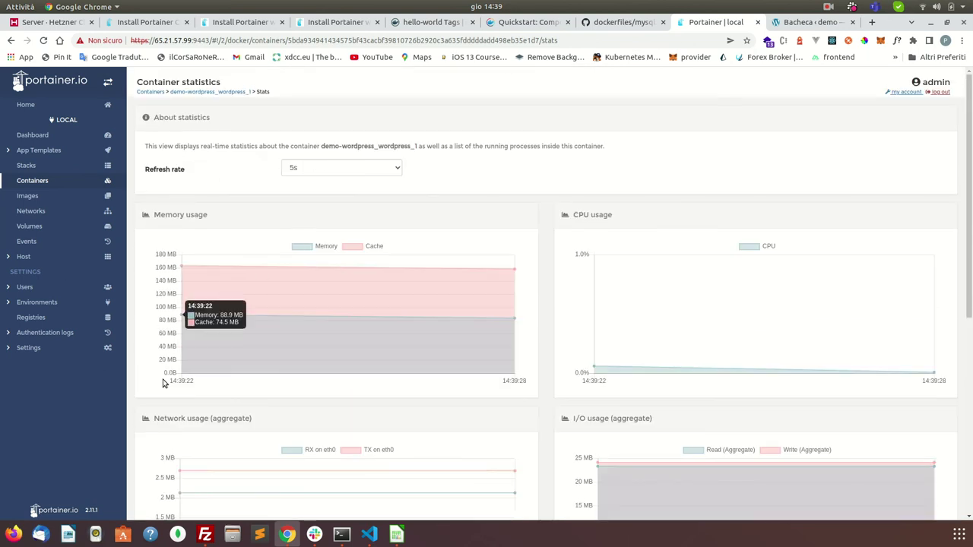
scroll(621, 352, down, 2)
scroll(275, 269, up, 1)
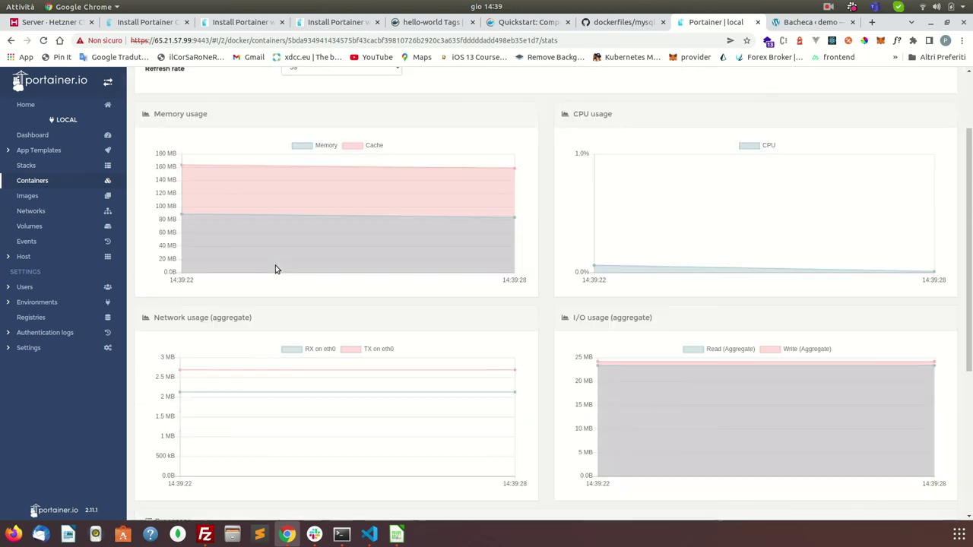
scroll(276, 269, up, 2)
Look through Portainer's network list, the demo-wordpress stack's details and the application templates list
click(31, 211)
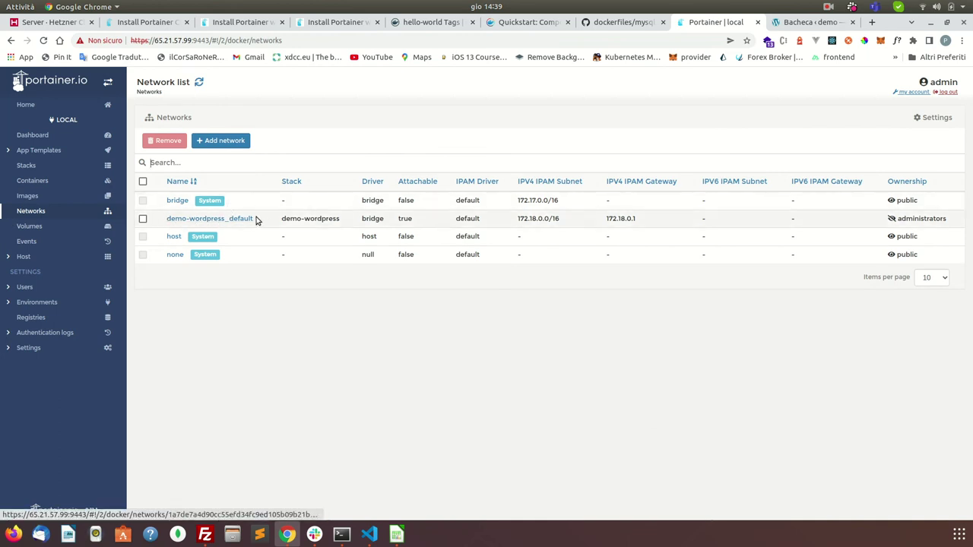
click(26, 165)
click(174, 210)
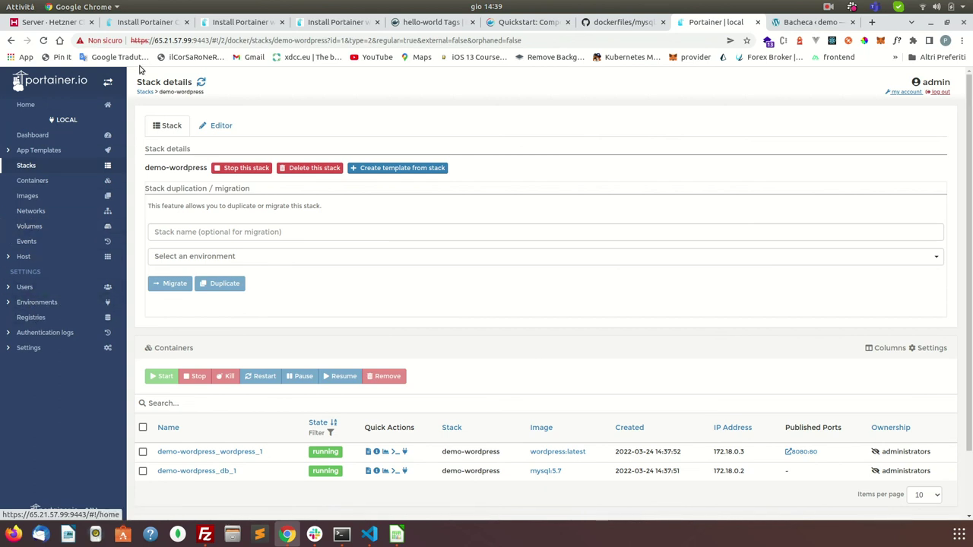
click(33, 134)
click(39, 149)
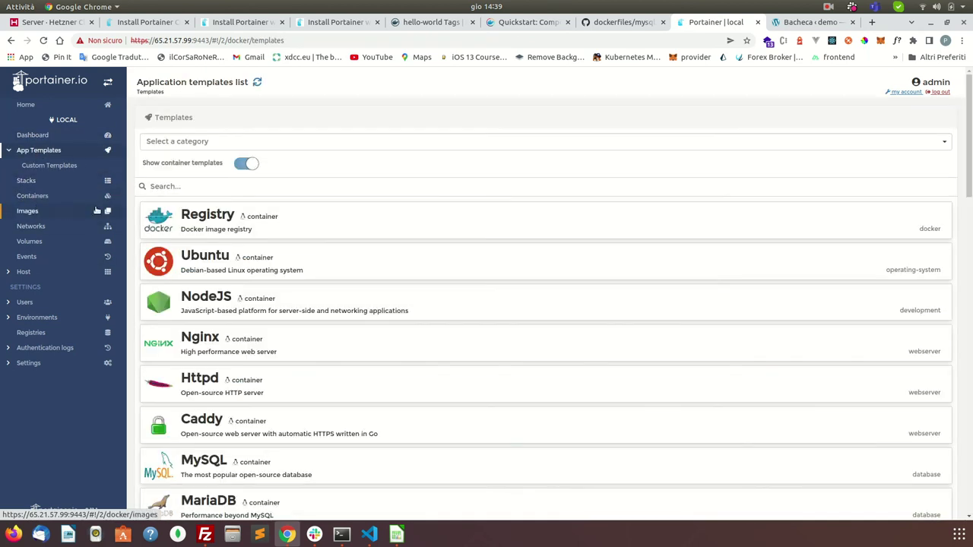
View Portainer's container list, check the docker ps output in the terminal, and return to Portainer
click(32, 196)
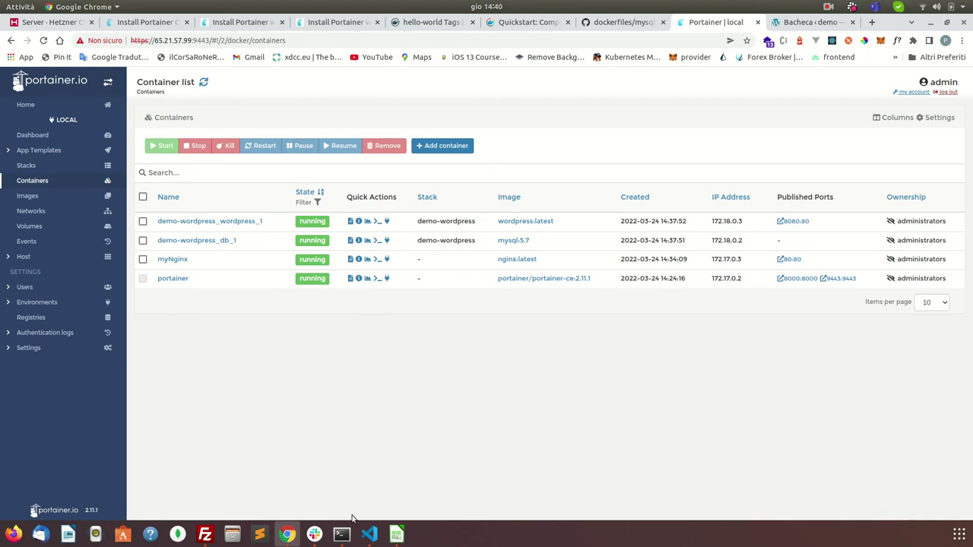
click(341, 534)
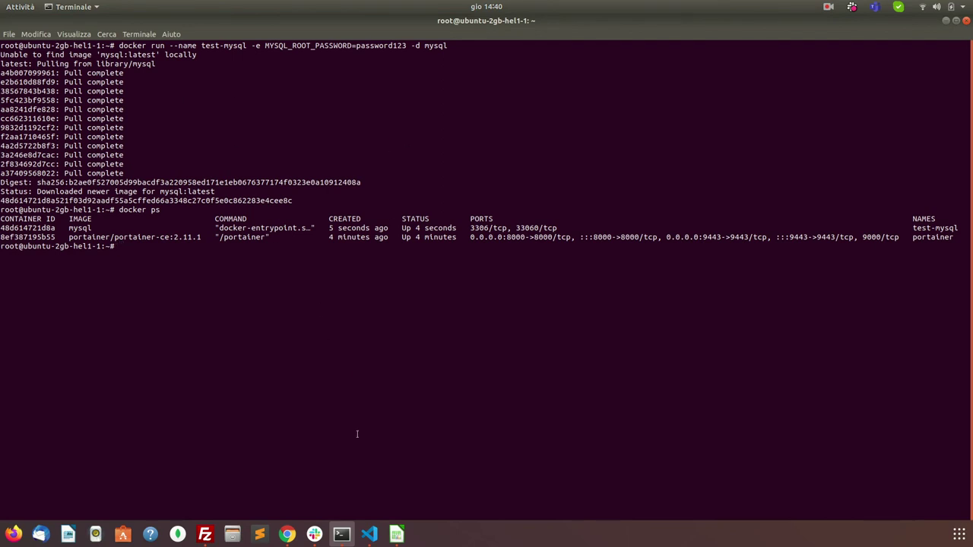
click(287, 535)
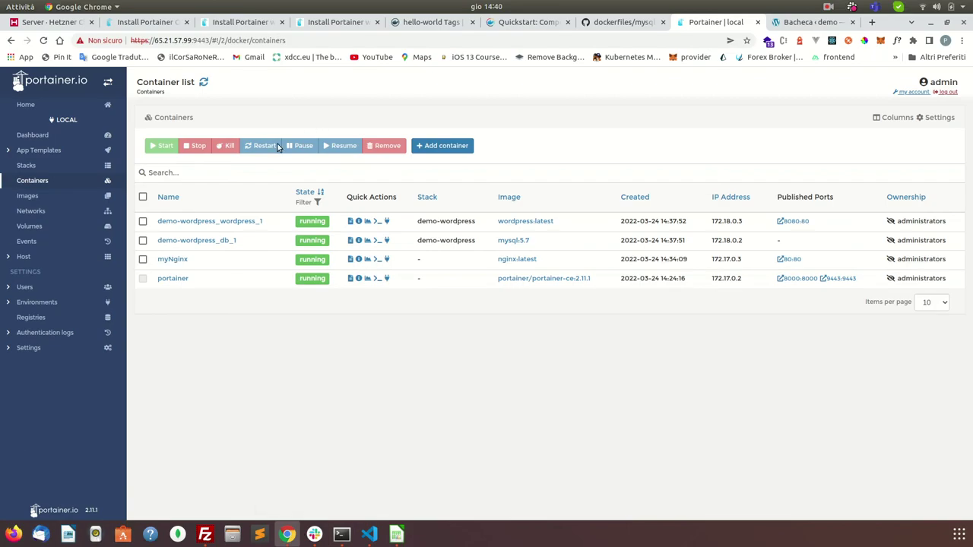